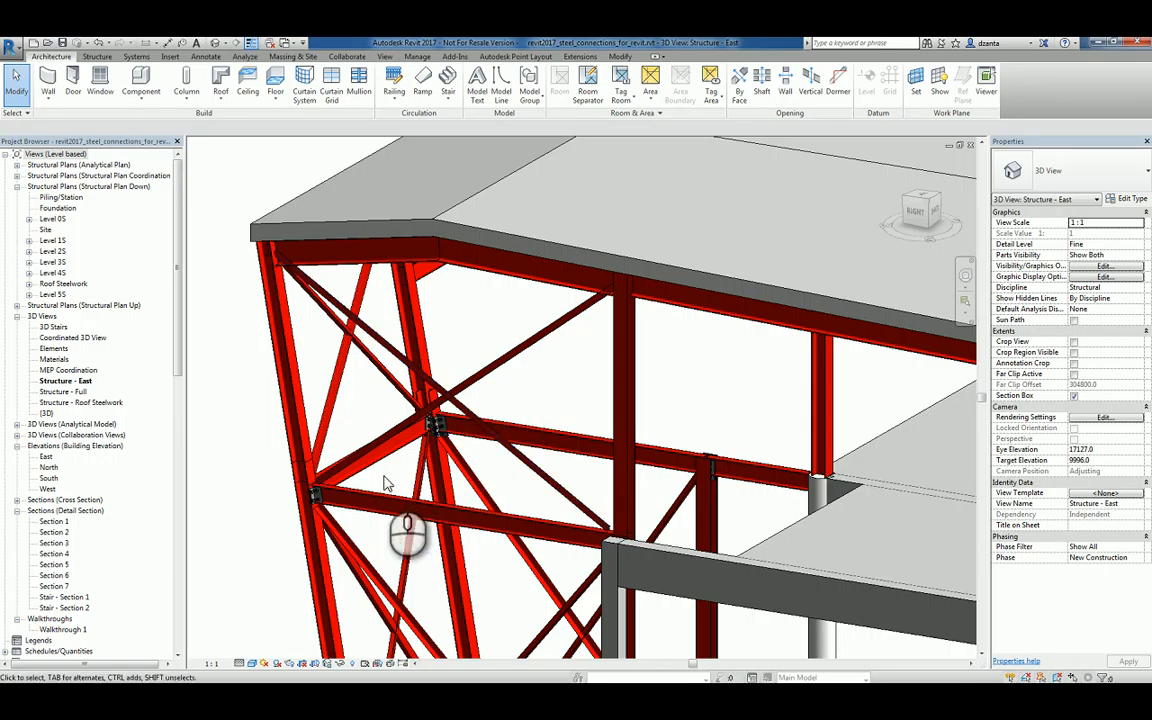
# Inspect the type properties of the clip angle connection where the beam meets the slanted edge column, without changing them
pyautogui.scroll(2, 386, 481)
pyautogui.scroll(4, 400, 478)
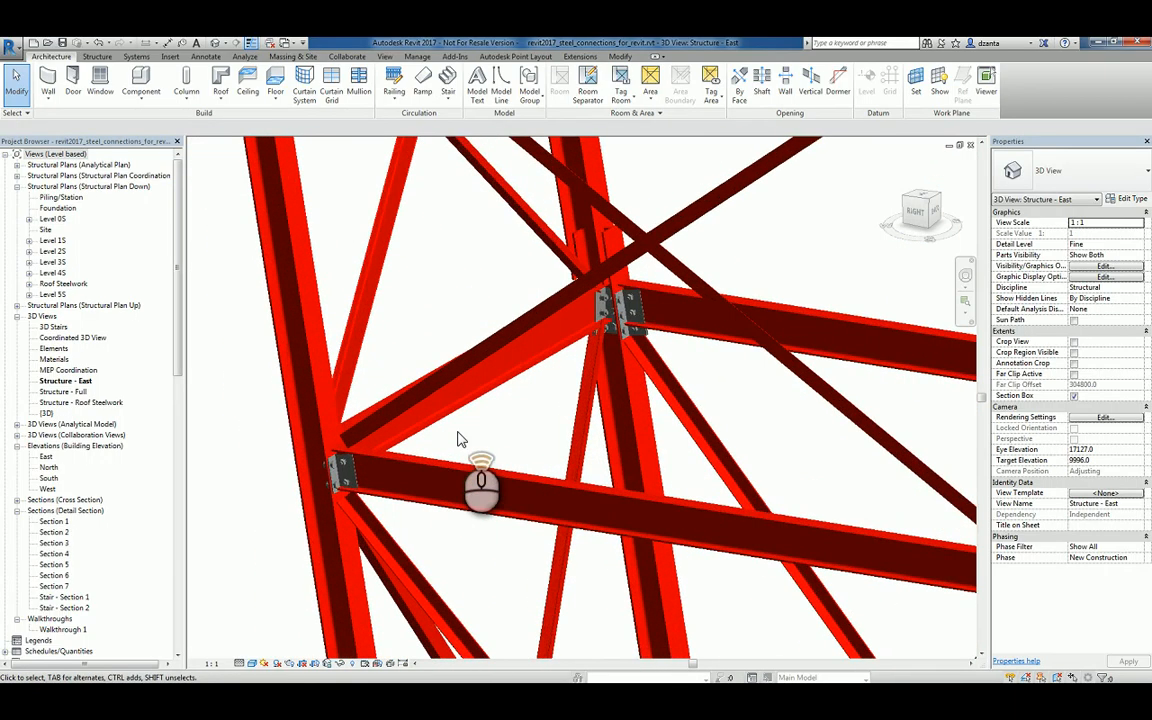
pyautogui.scroll(3, 458, 440)
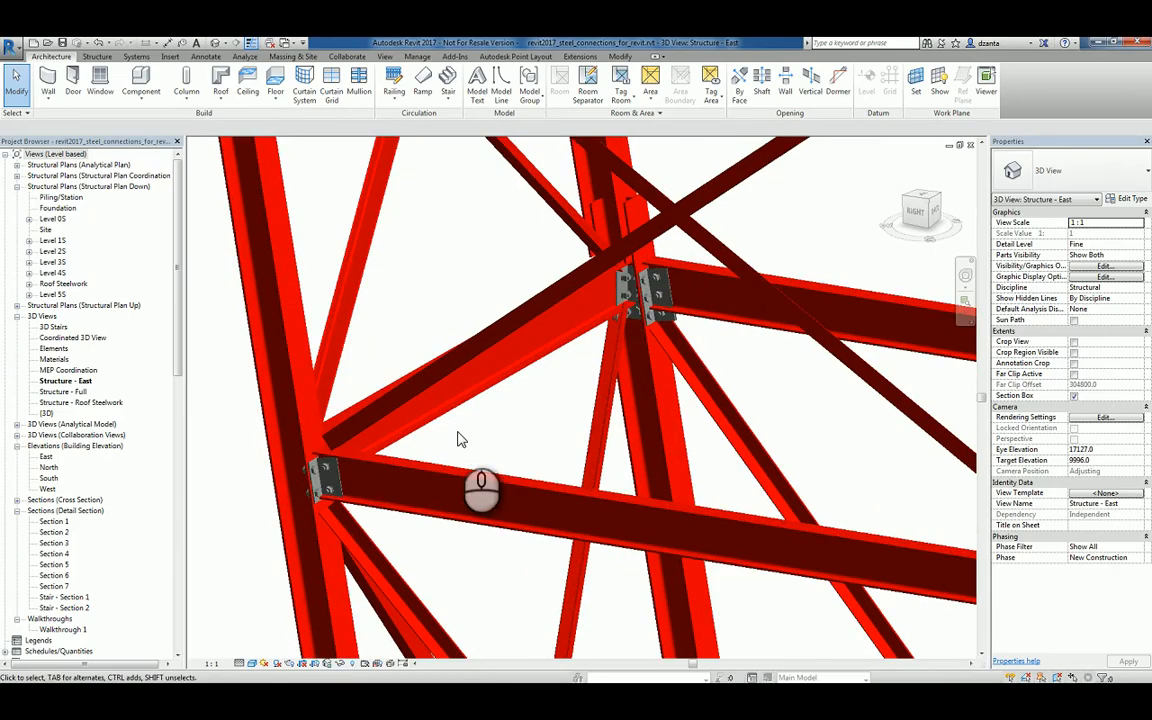
pyautogui.click(328, 470)
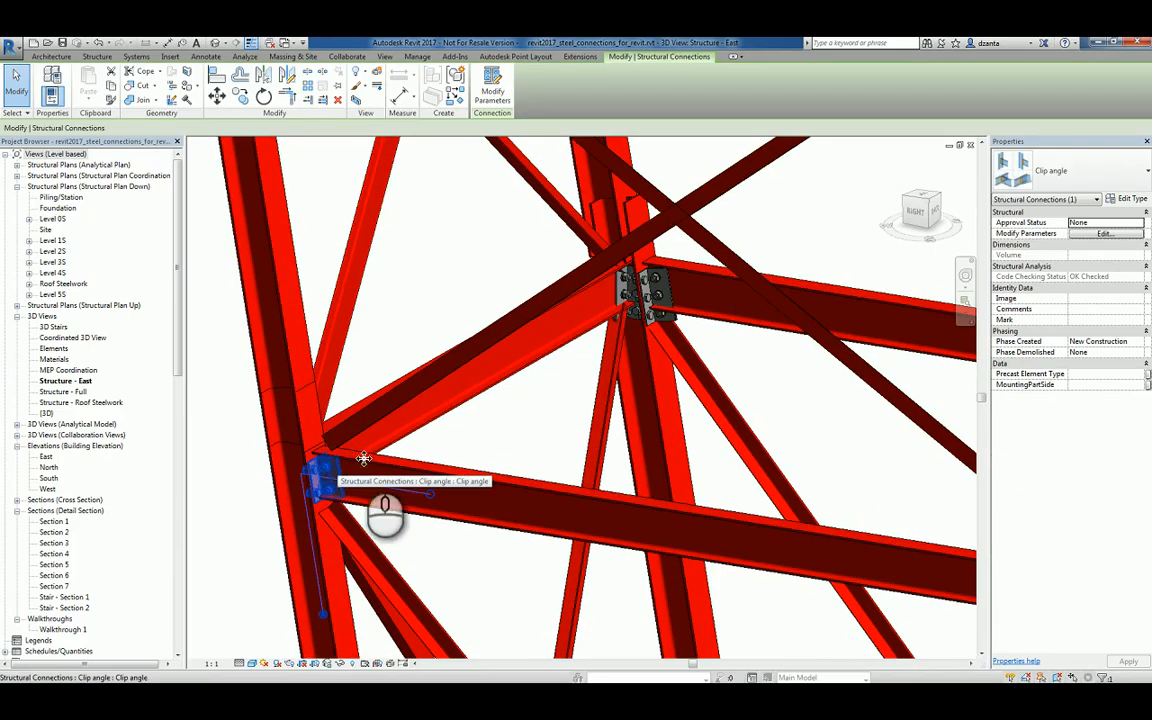
pyautogui.click(1127, 198)
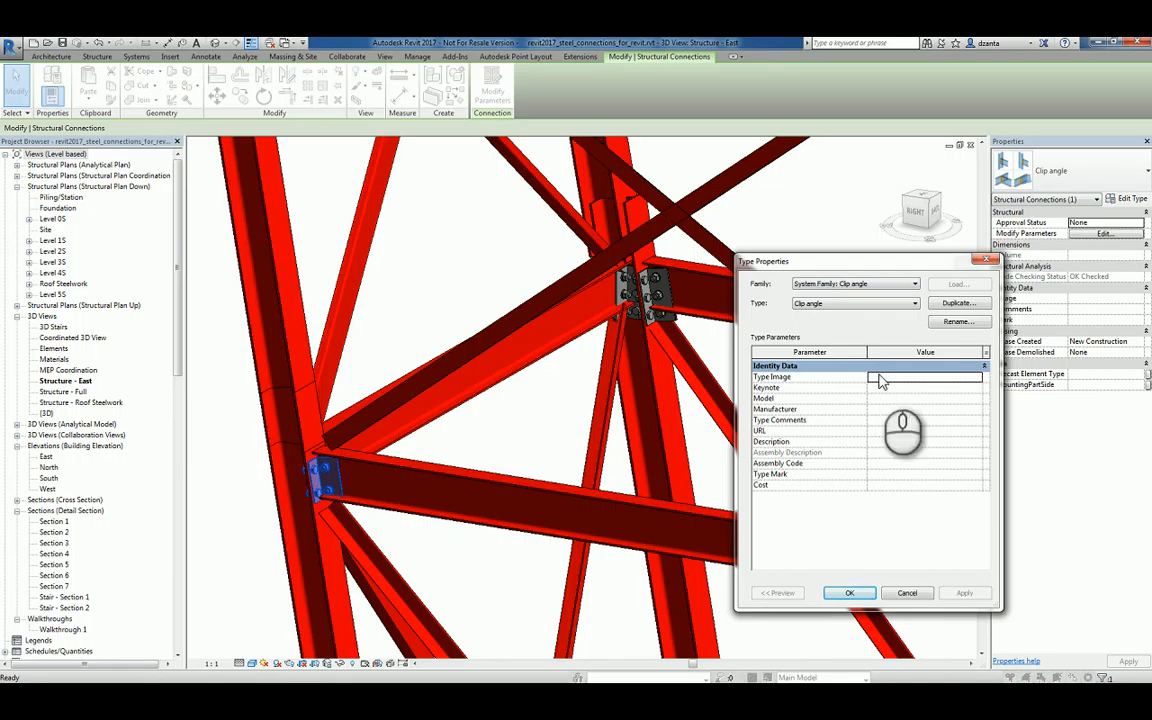
pyautogui.click(900, 592)
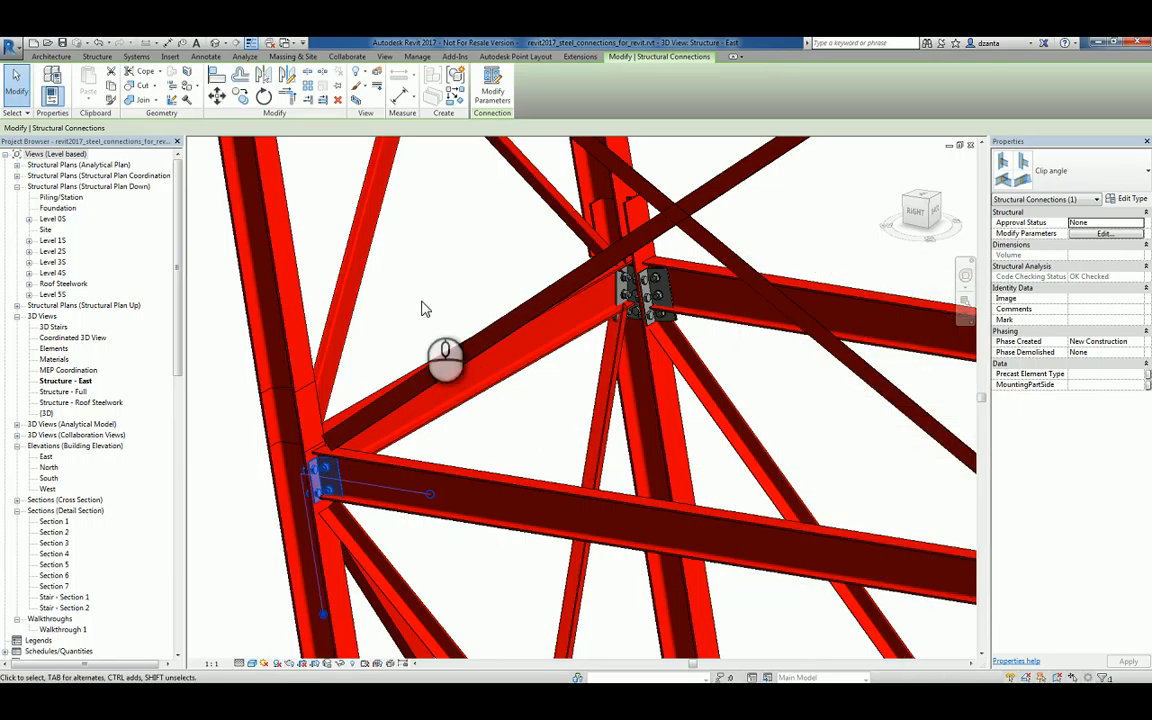
pyautogui.click(422, 300)
# Review the loaded connection types in the Structural Connection Settings, highlighting Tube base plate
pyautogui.scroll(2, 444, 407)
pyautogui.moveTo(444, 407); pyautogui.dragTo(496, 509, button='middle')
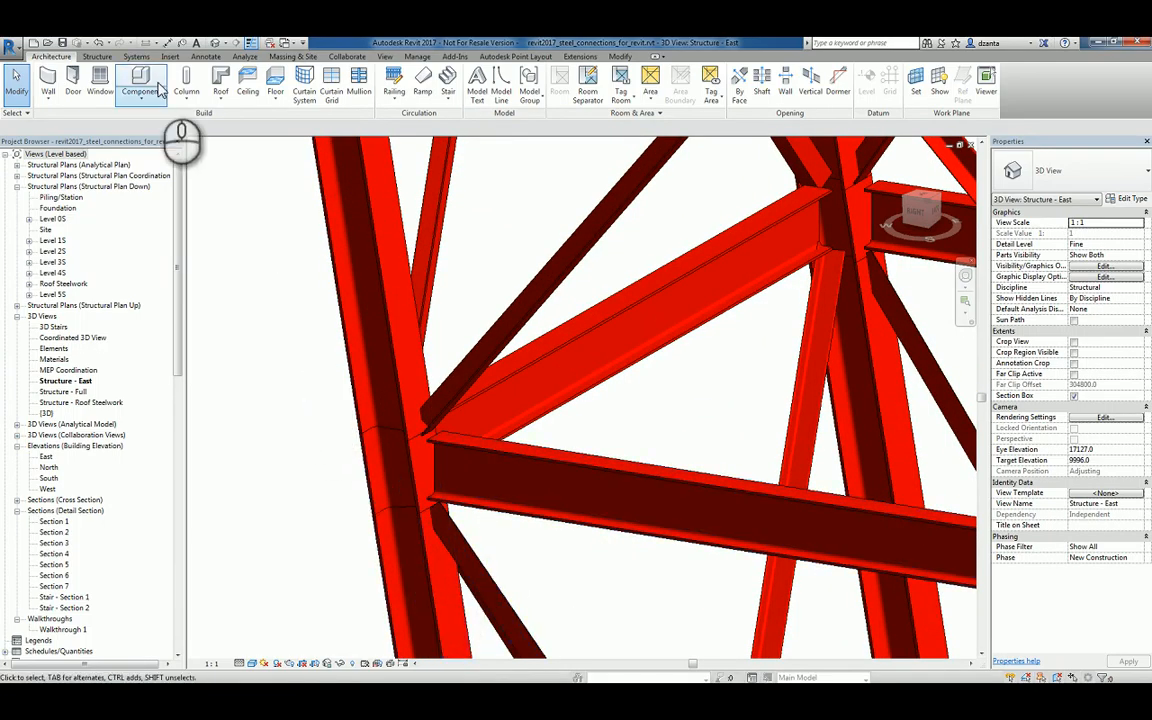
pyautogui.click(97, 57)
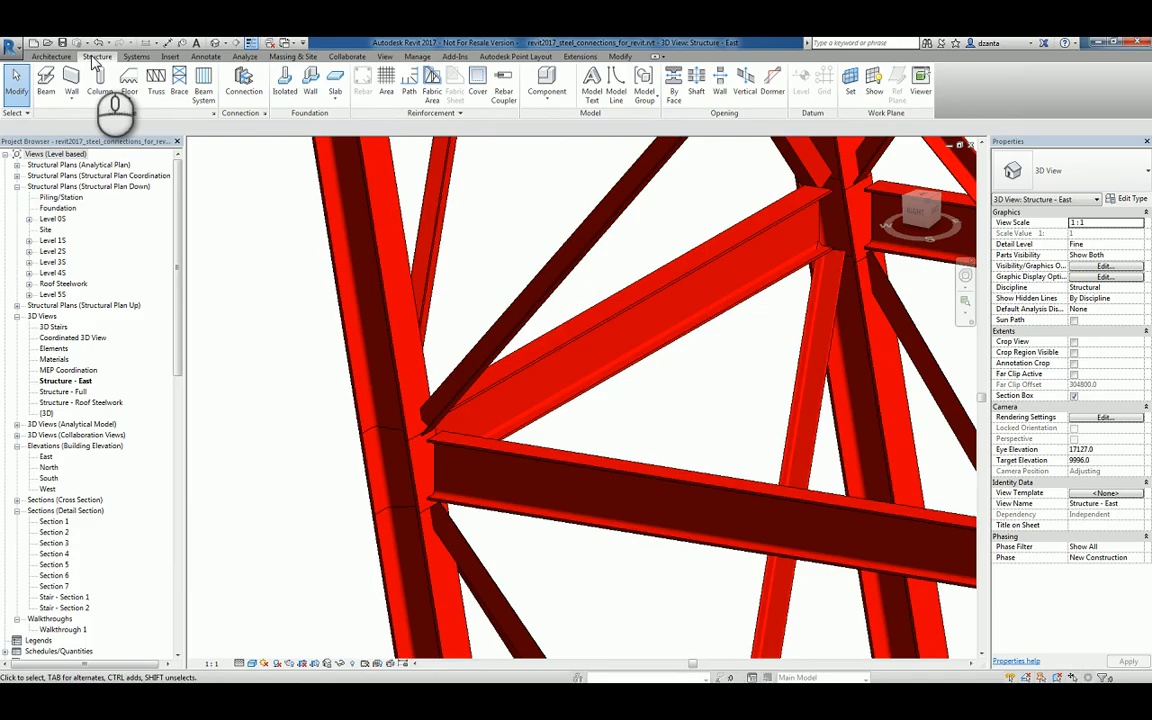
pyautogui.click(265, 115)
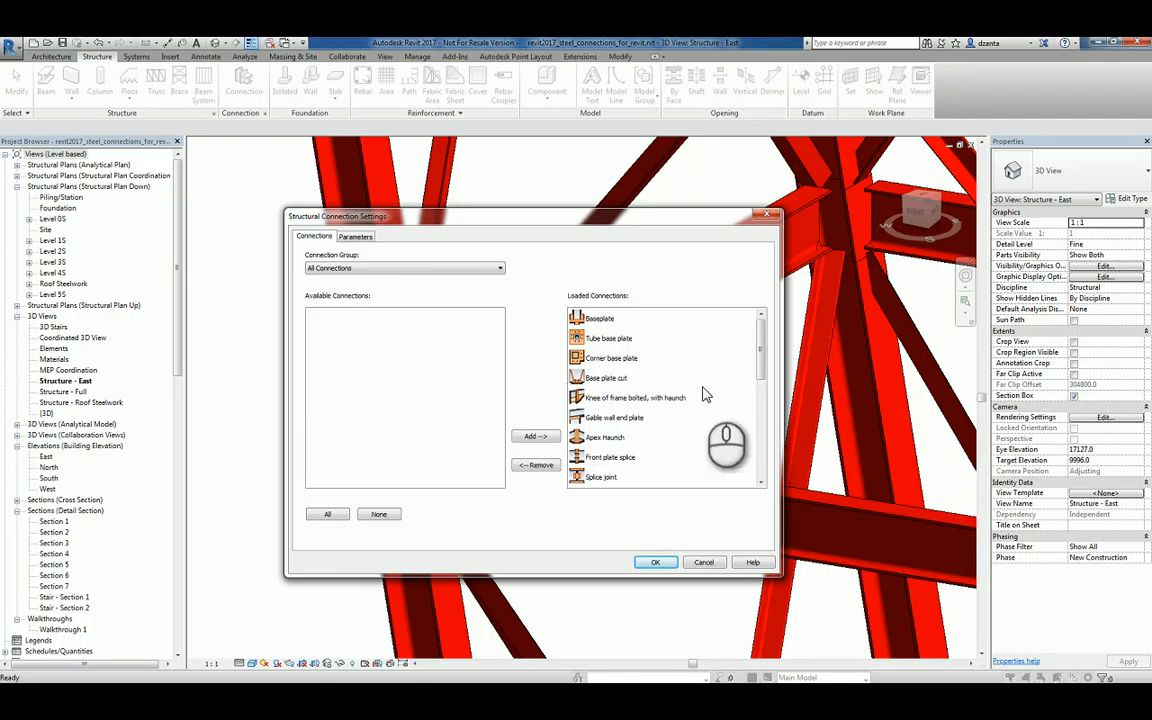
pyautogui.click(605, 338)
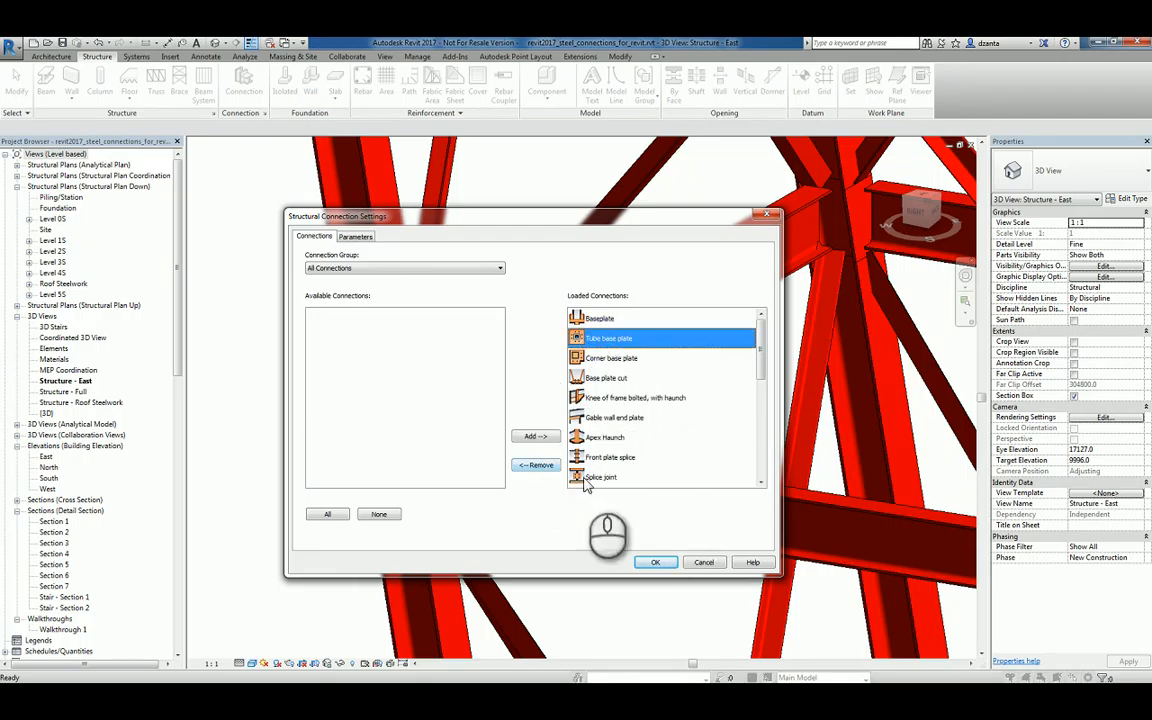
pyautogui.click(658, 562)
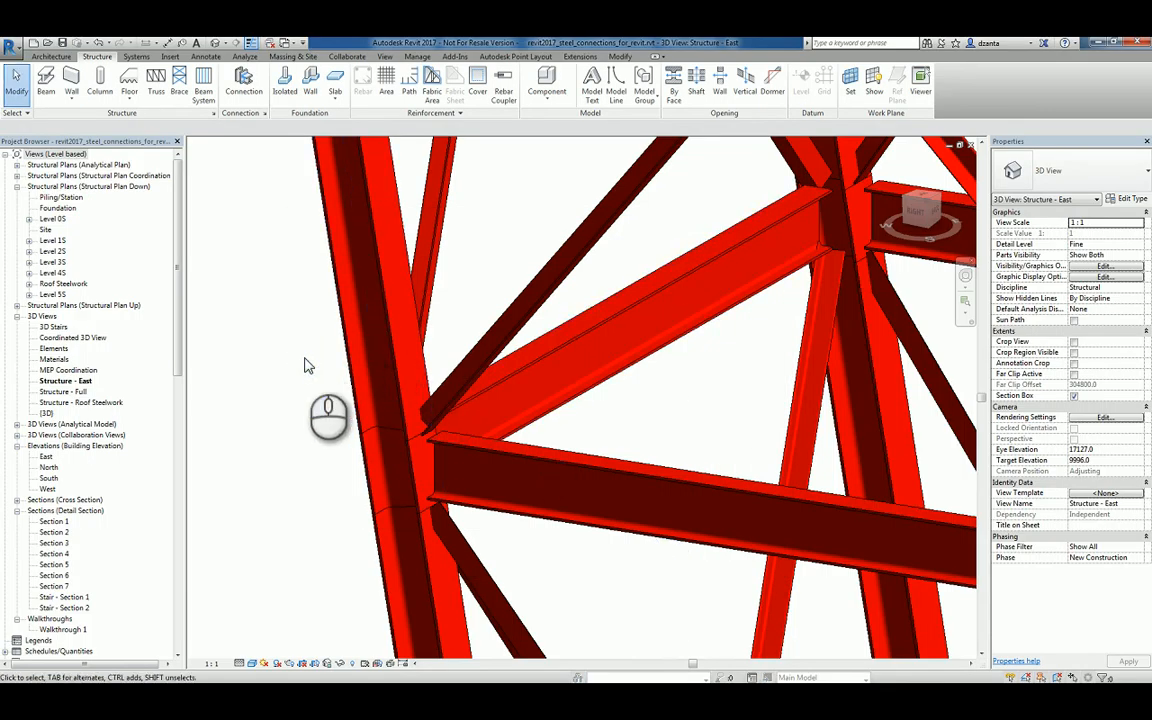
# Place a Clip angle structural connection between the horizontal beam and the slanted column supporting its end
pyautogui.click(243, 88)
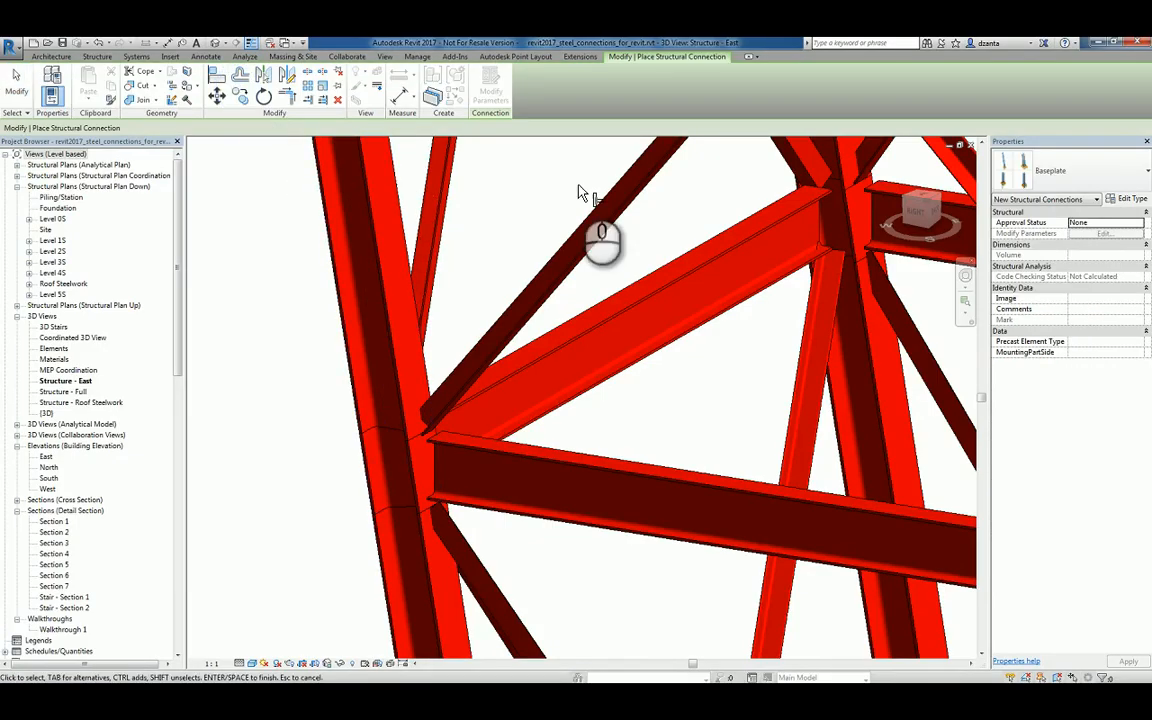
pyautogui.click(1082, 176)
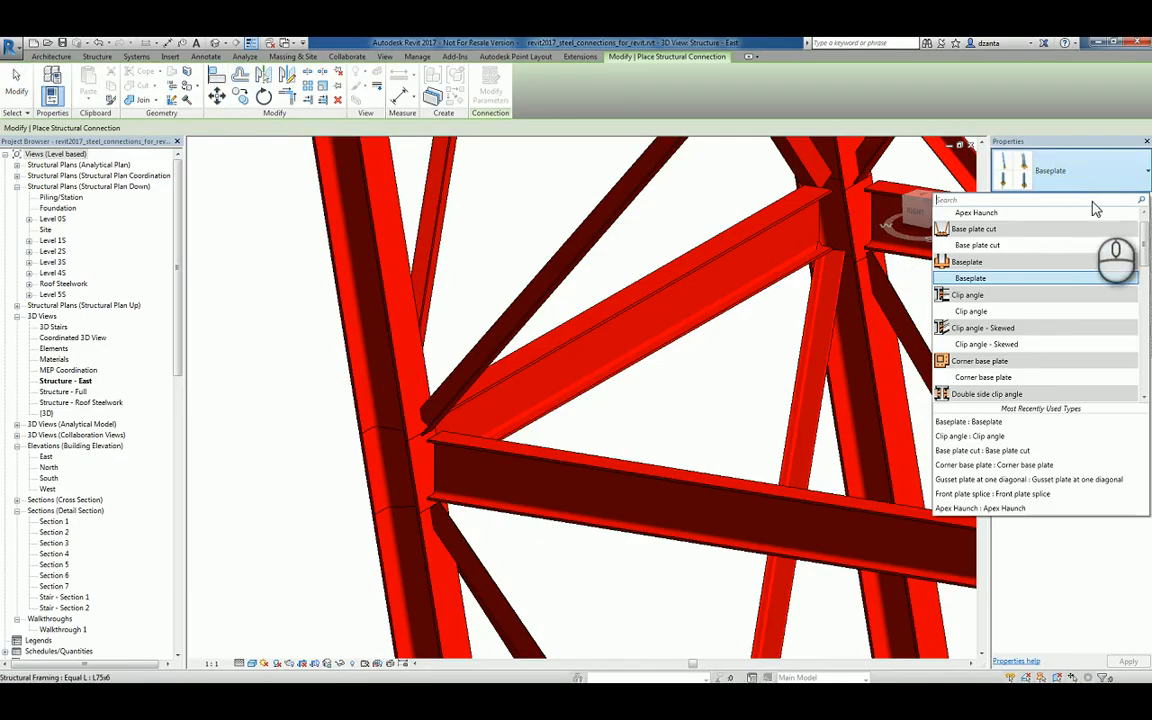
pyautogui.click(1004, 312)
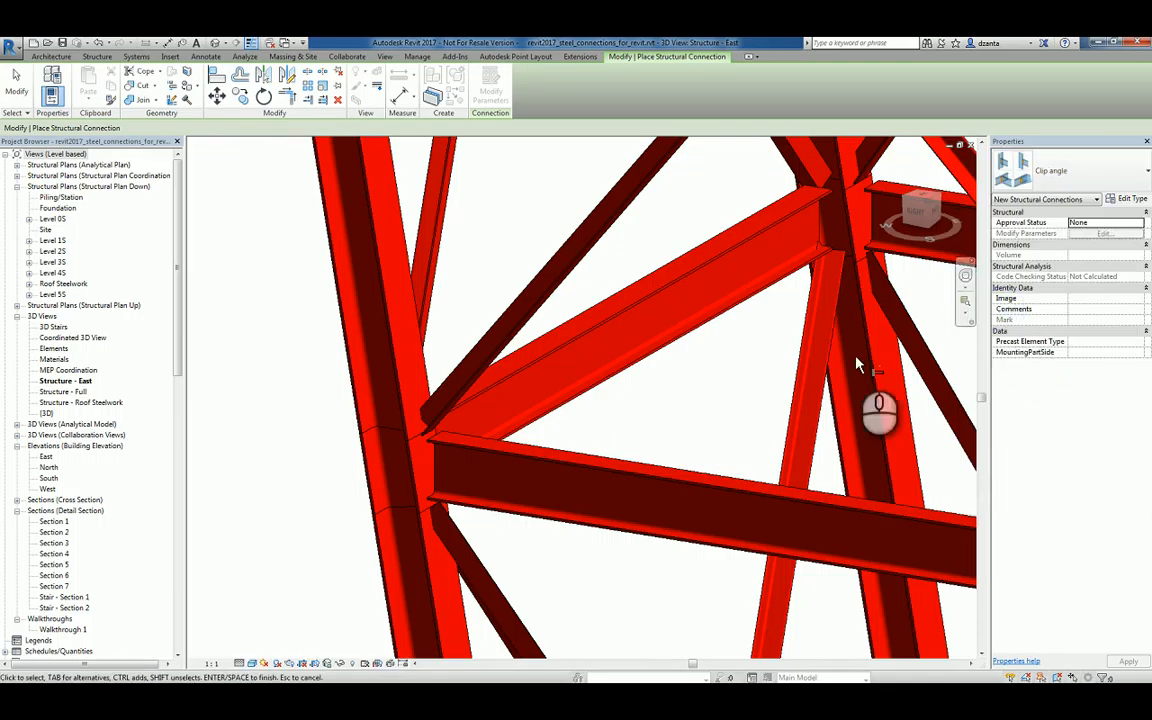
pyautogui.click(620, 470)
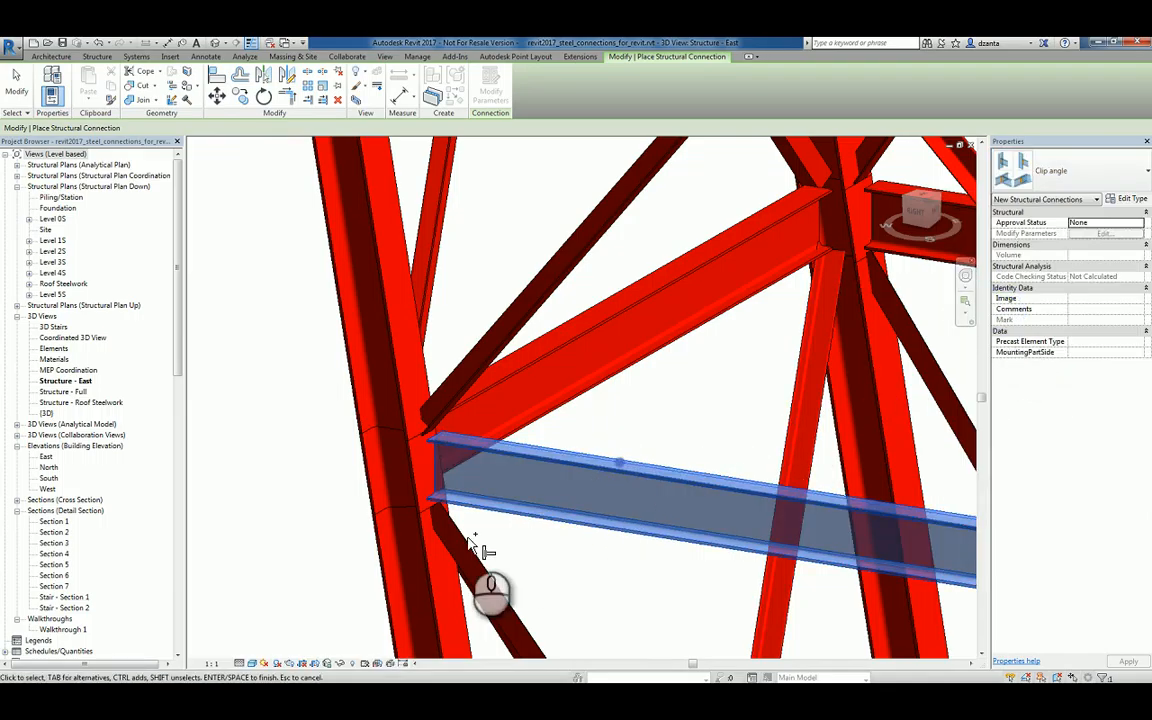
pyautogui.click(430, 578)
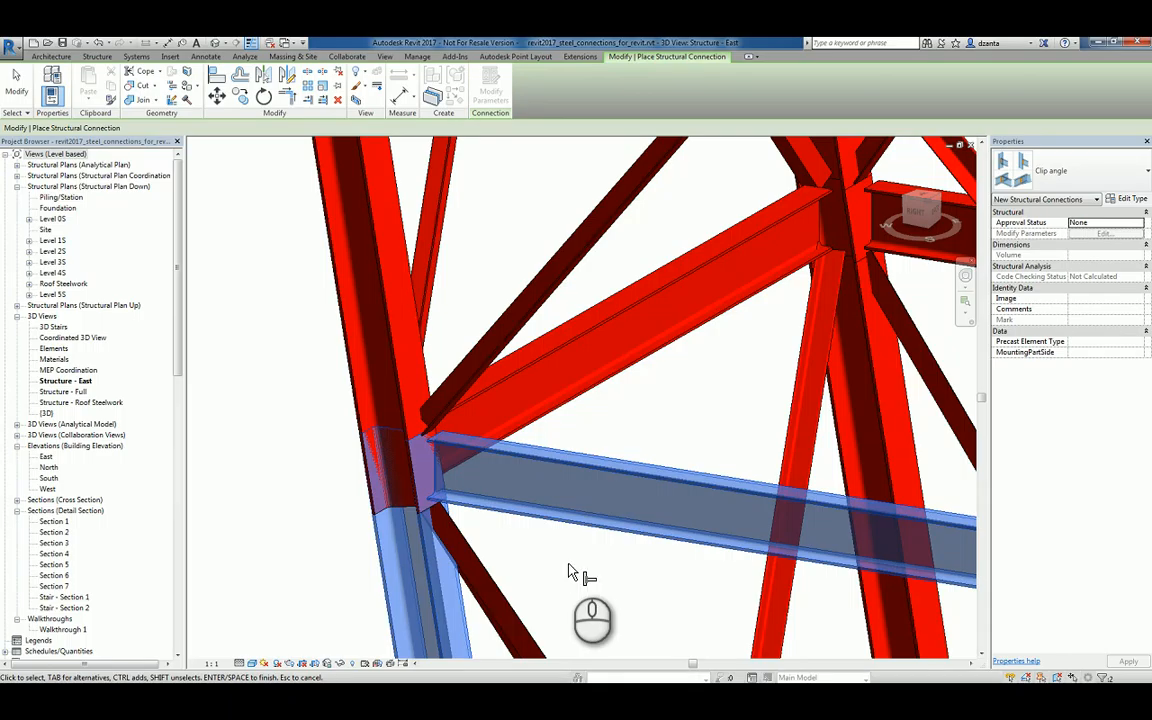
pyautogui.press('Return')
pyautogui.click(308, 448)
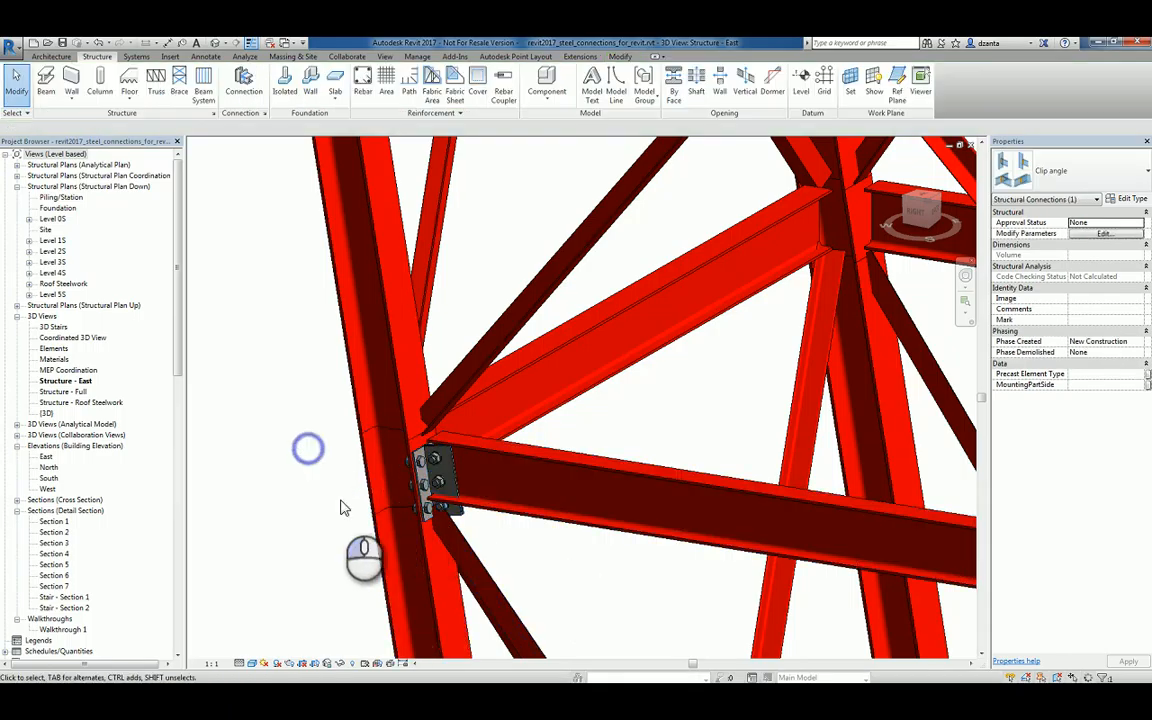
# Examine the Structural Connections subcategories in the view's Visibility/Graphic Overrides, leaving them unchanged
pyautogui.scroll(5, 394, 499)
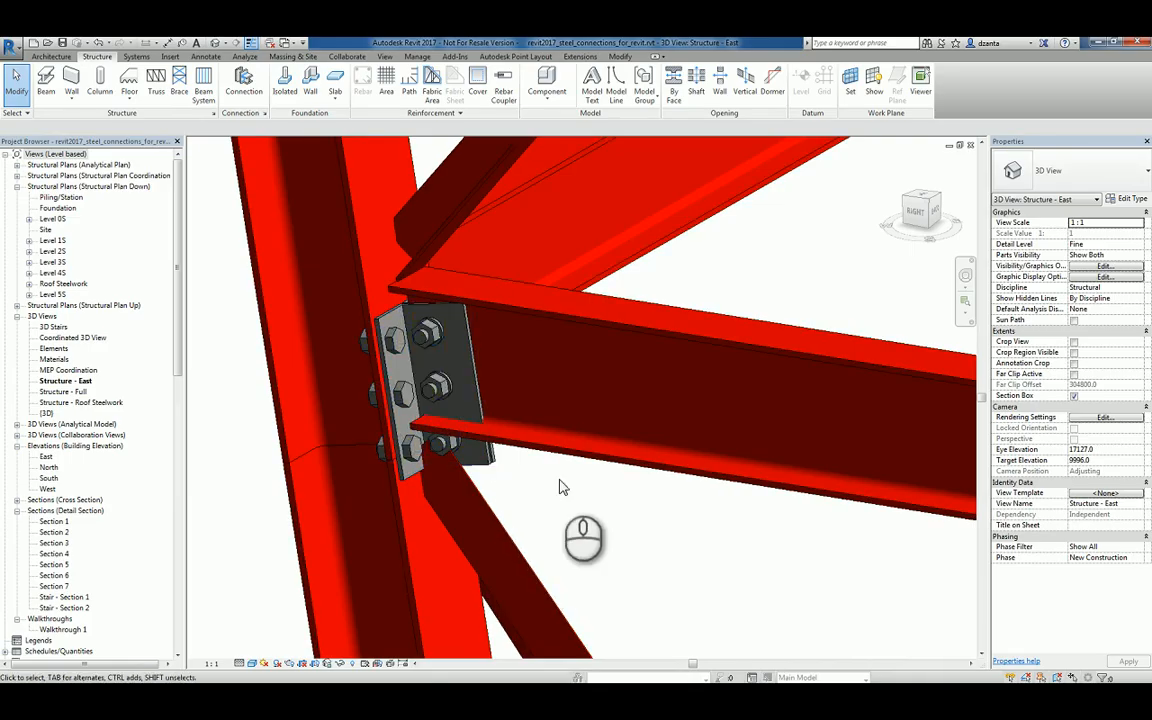
pyautogui.press('v')
pyautogui.press('g')
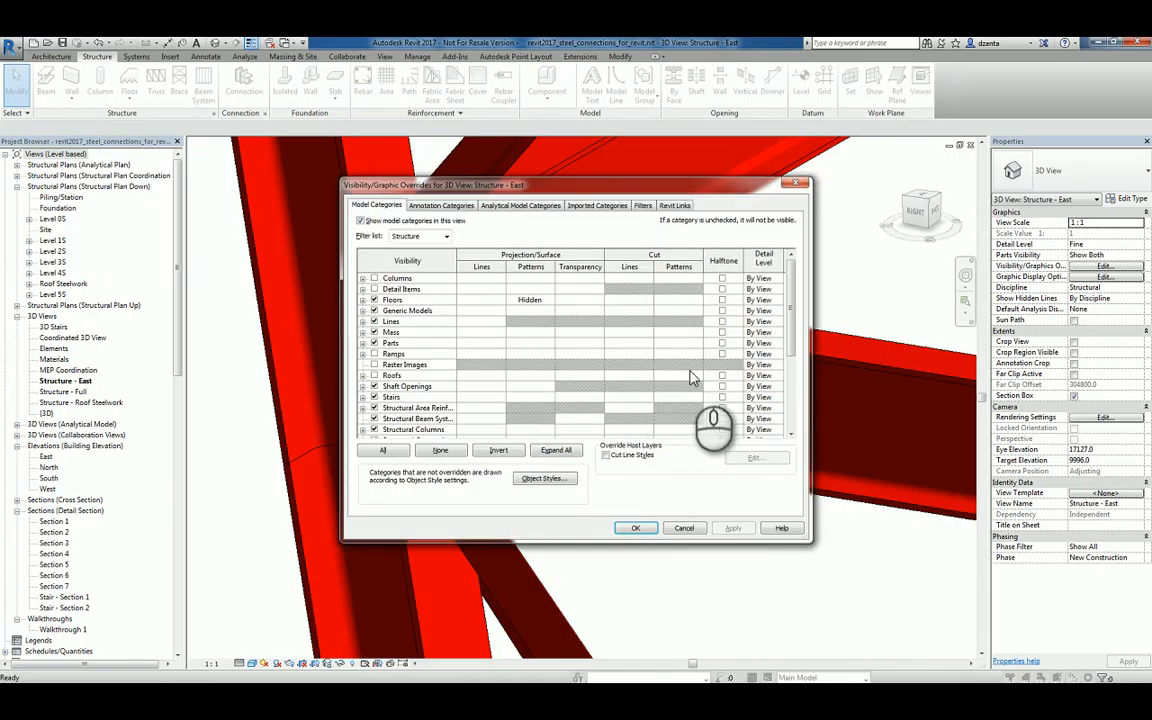
pyautogui.scroll(-3, 790, 318)
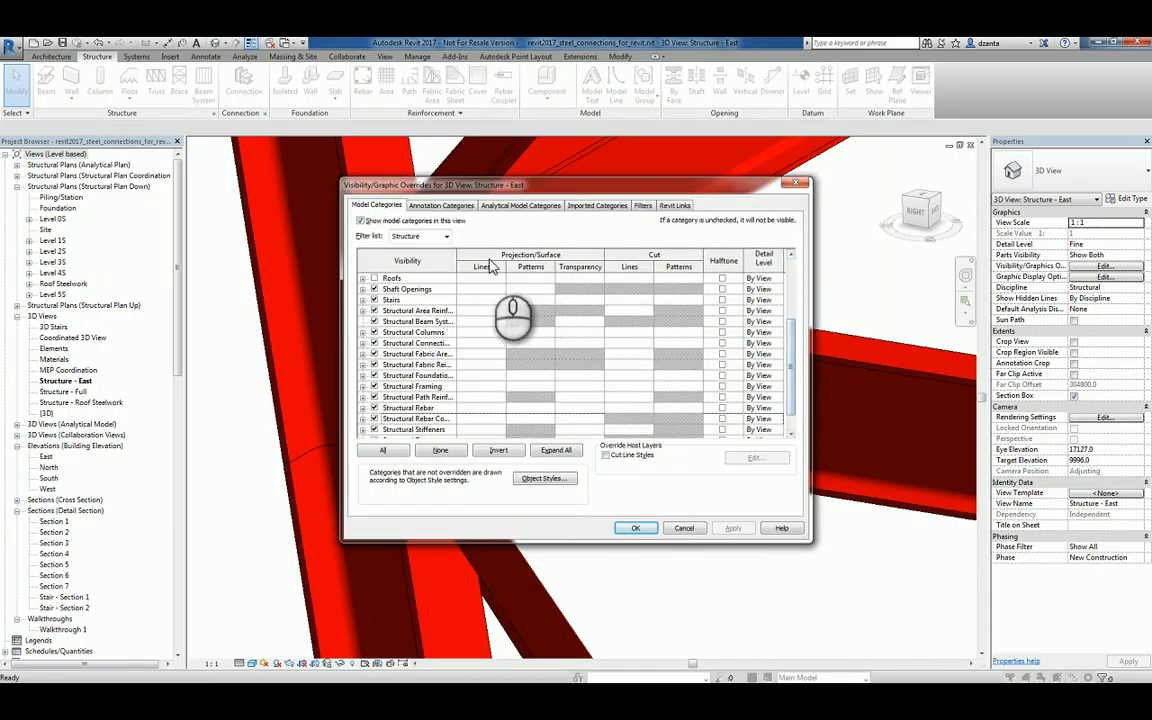
pyautogui.moveTo(459, 260); pyautogui.dragTo(505, 260)
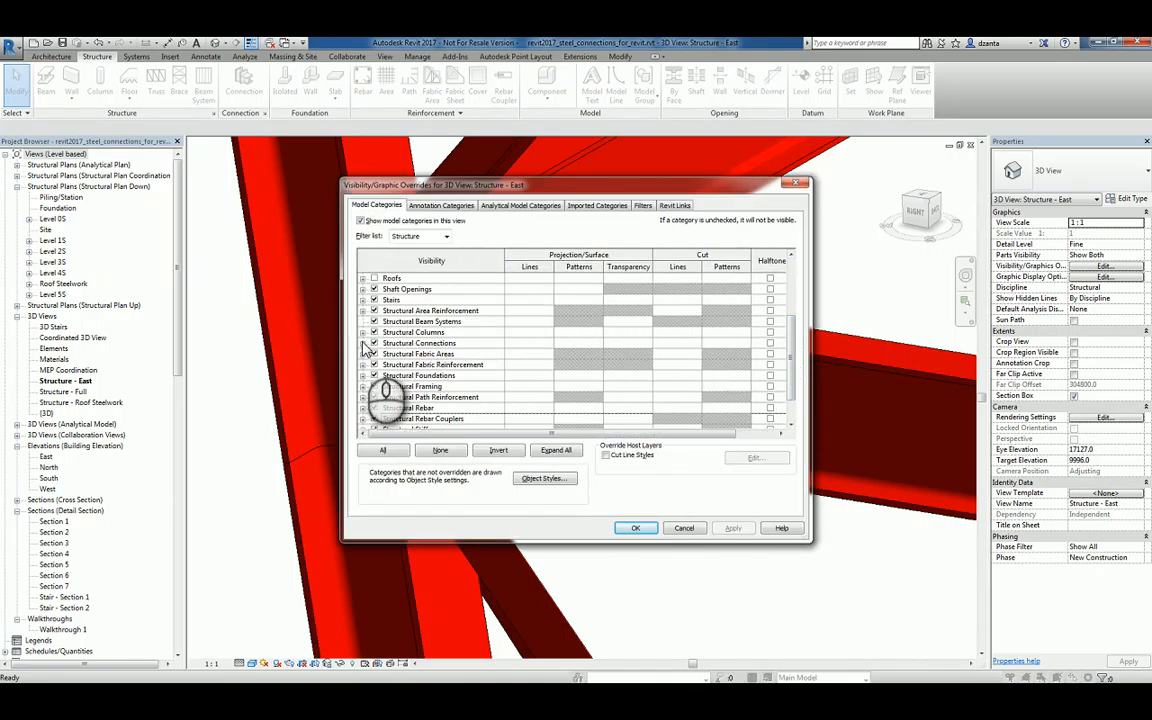
pyautogui.click(363, 343)
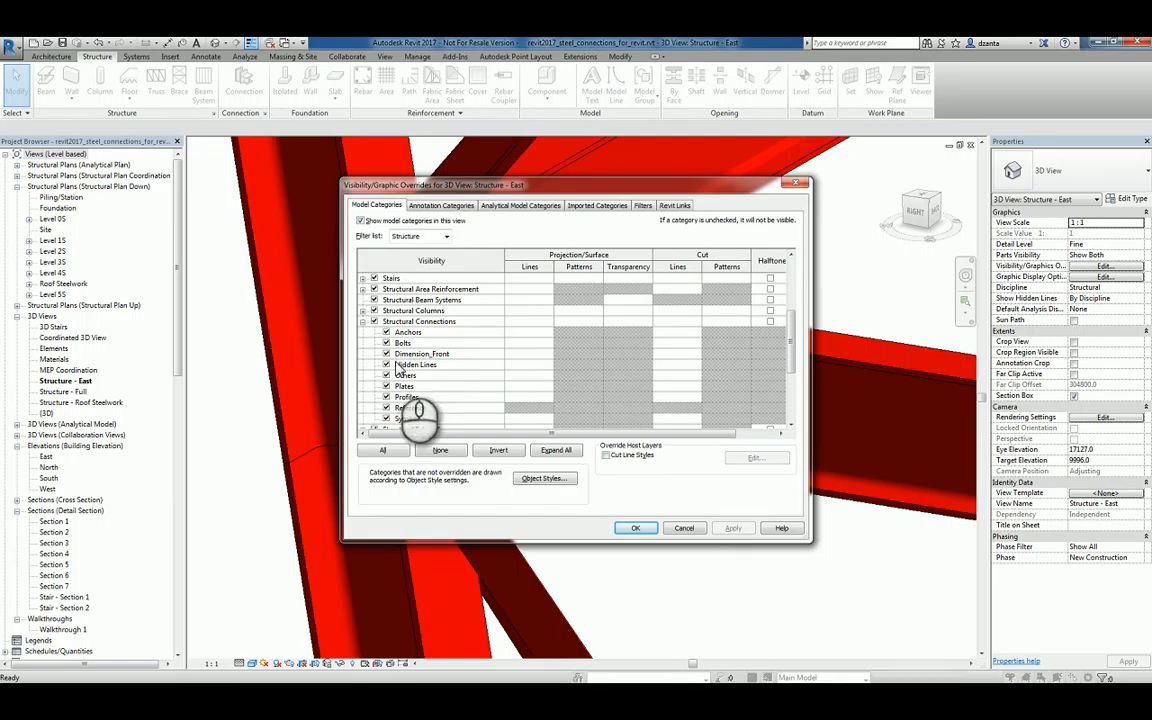
pyautogui.click(676, 528)
# Open the placed clip angle's connection parameters and review its profile size, long leg side, cut back and cleat clearance settings
pyautogui.click(491, 468)
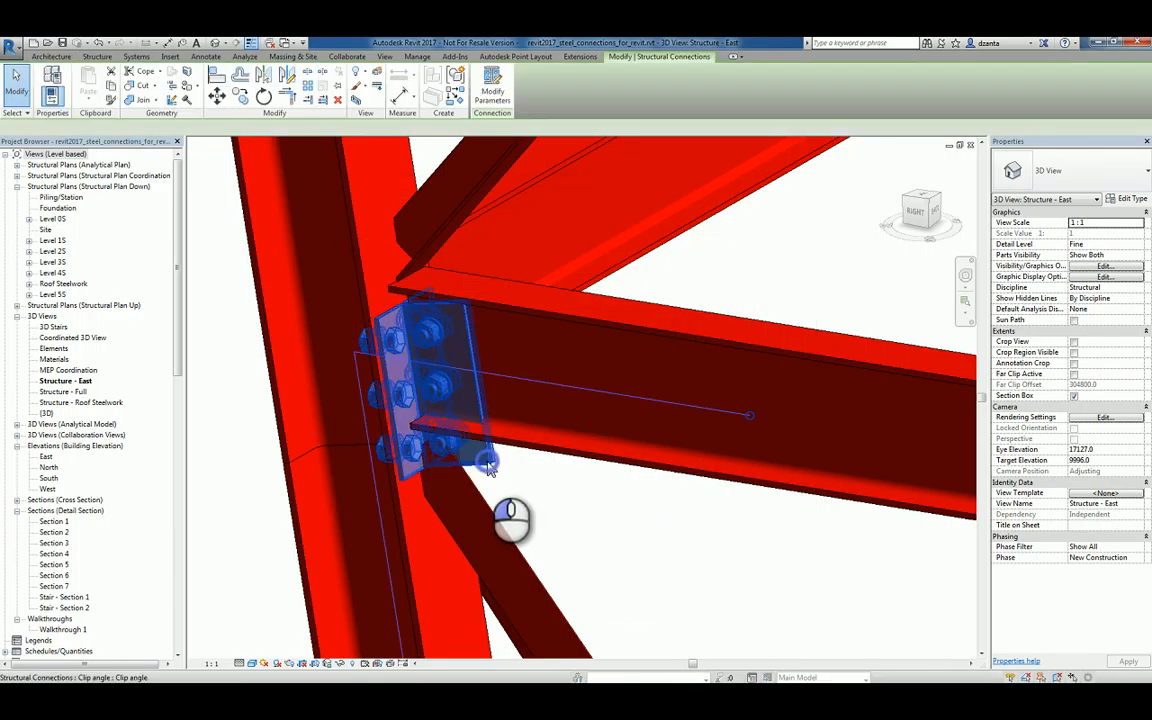
pyautogui.click(488, 98)
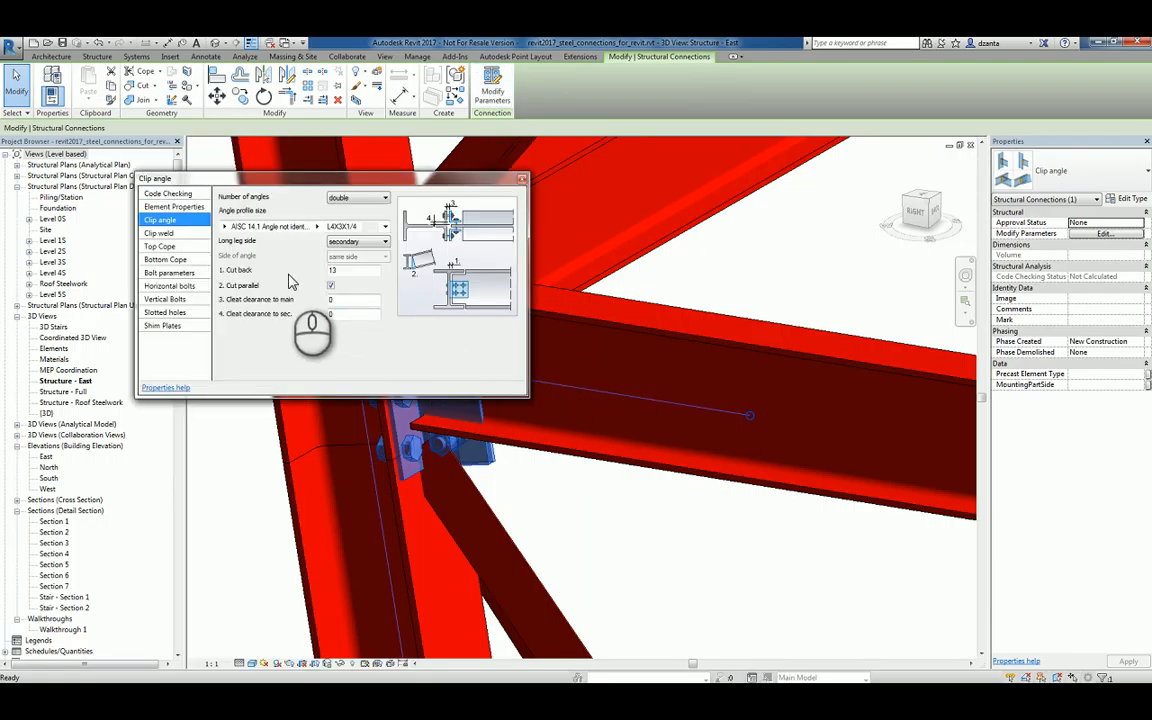
pyautogui.moveTo(177, 181); pyautogui.dragTo(267, 240)
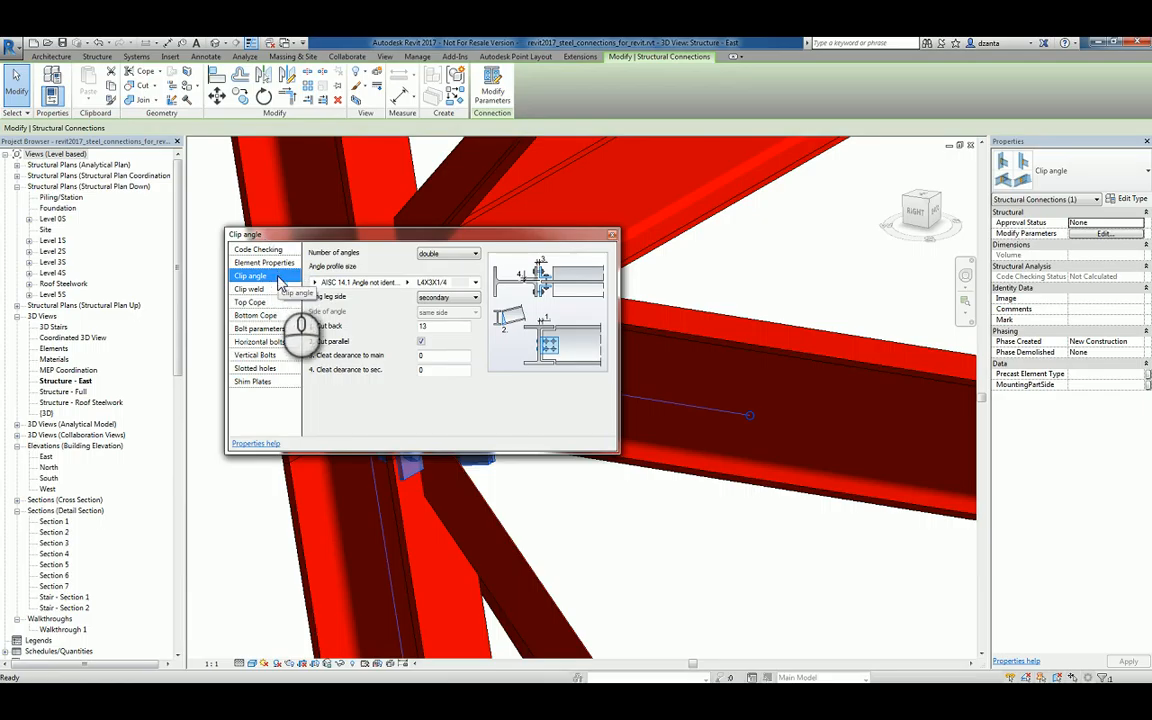
pyautogui.click(475, 288)
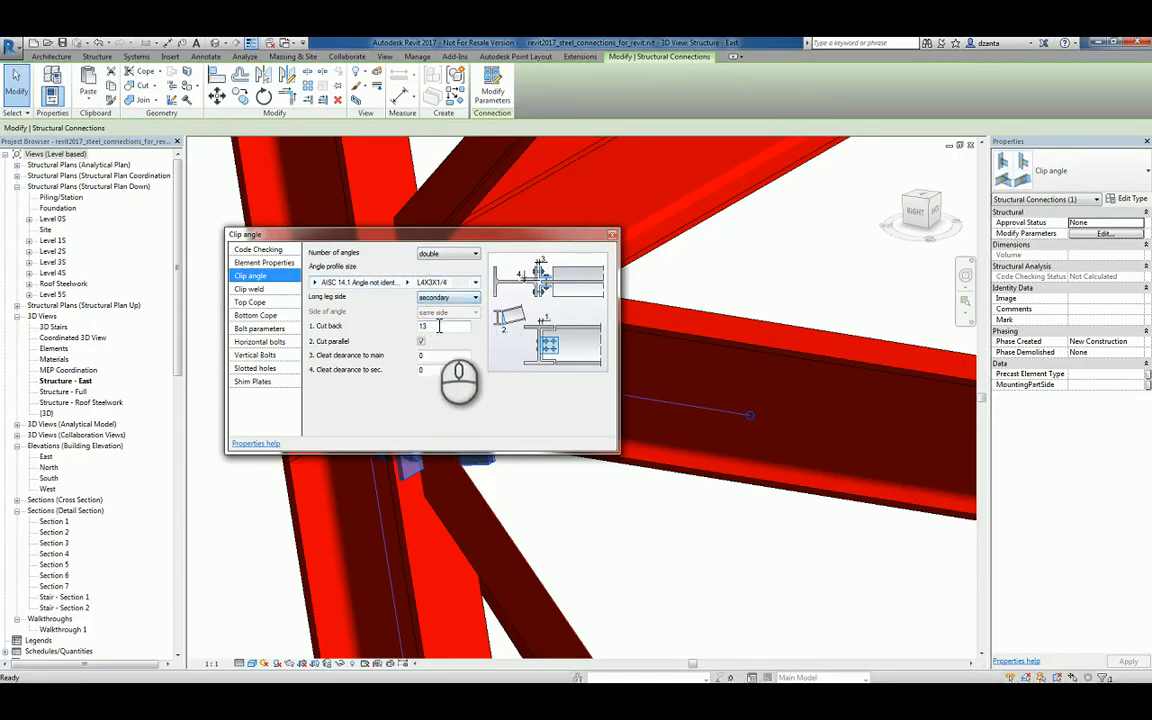
pyautogui.click(438, 328)
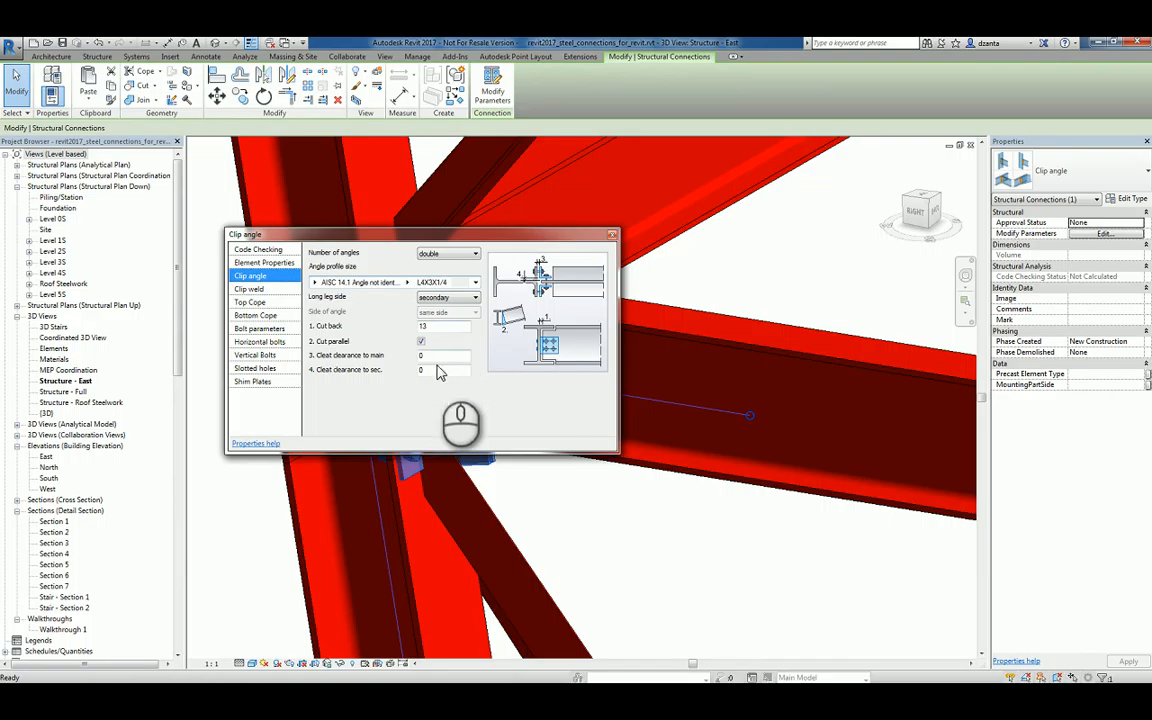
pyautogui.click(436, 357)
pyautogui.click(438, 371)
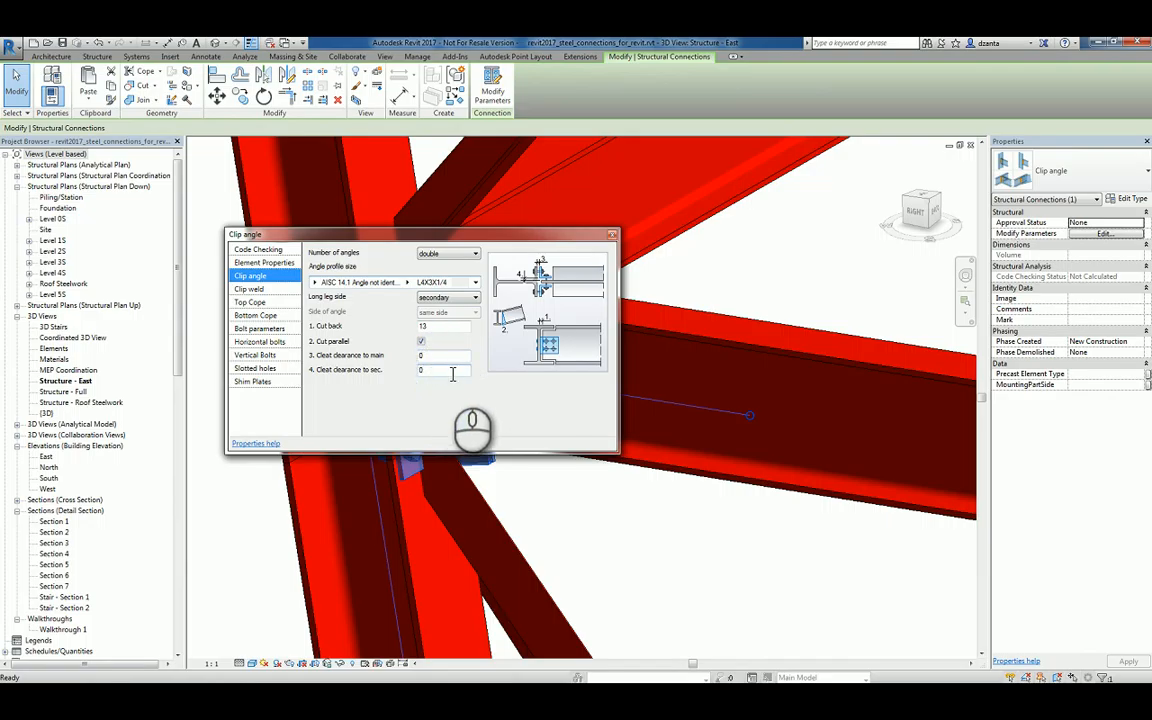
# Try the single left option for the clip angle's number of angles, restore double, and close the connection parameters
pyautogui.click(437, 256)
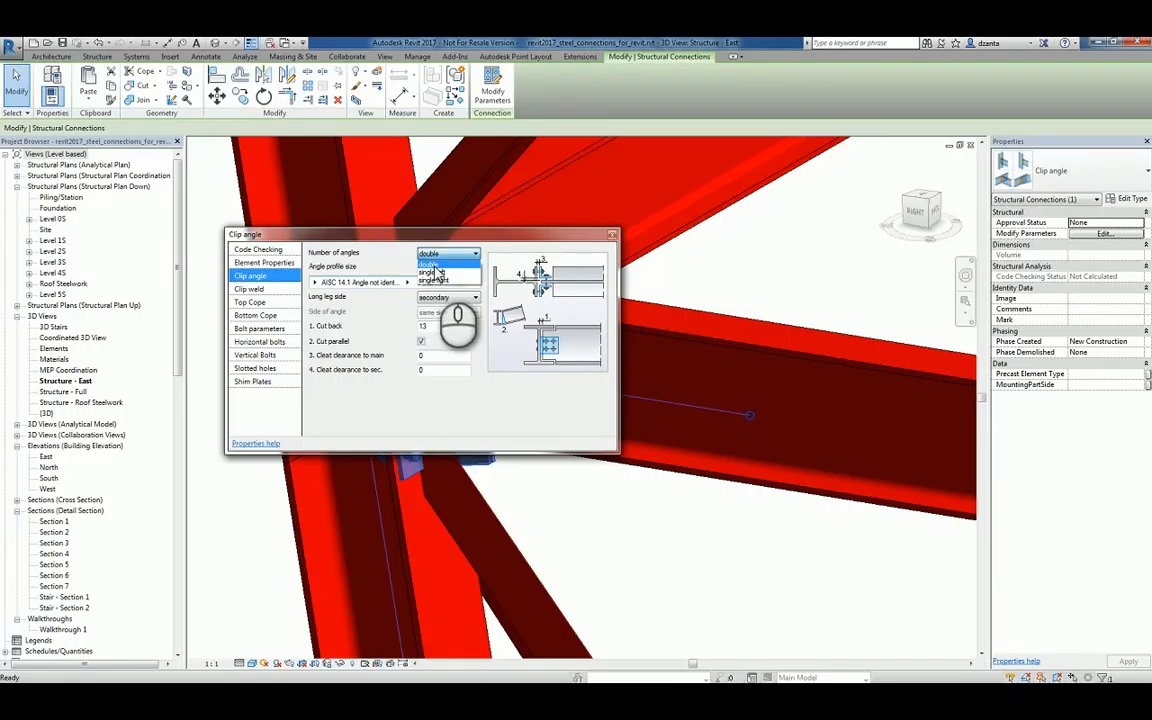
pyautogui.click(433, 272)
pyautogui.click(440, 256)
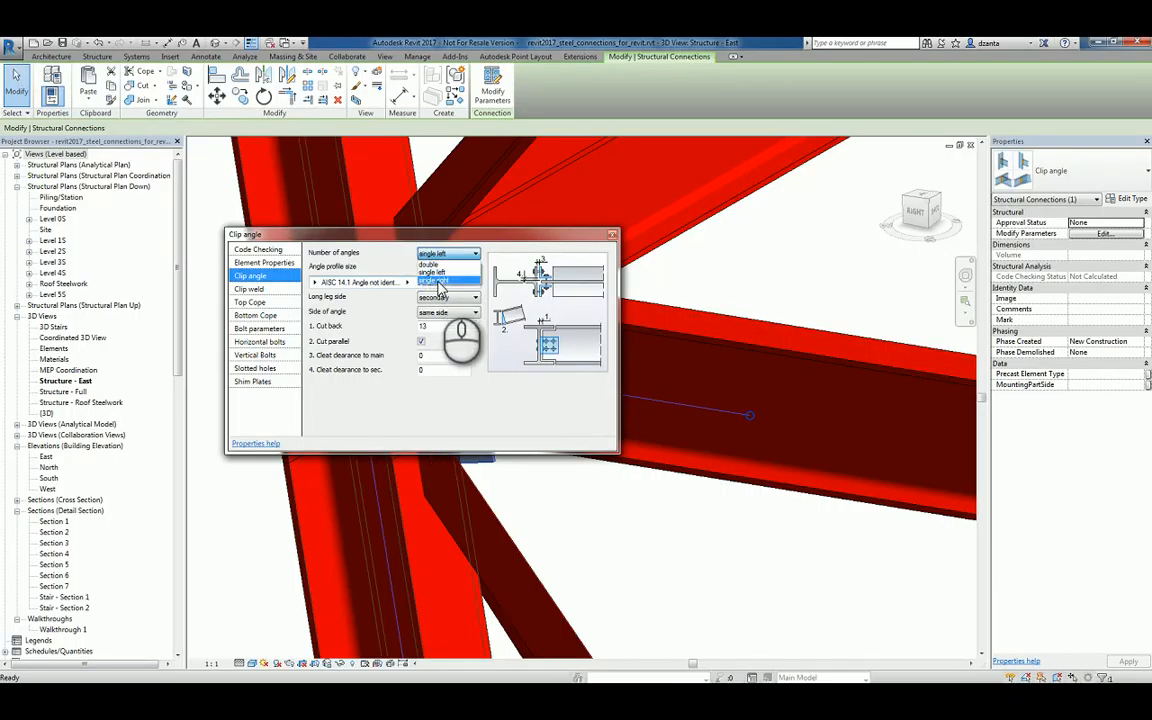
pyautogui.click(430, 264)
pyautogui.click(437, 406)
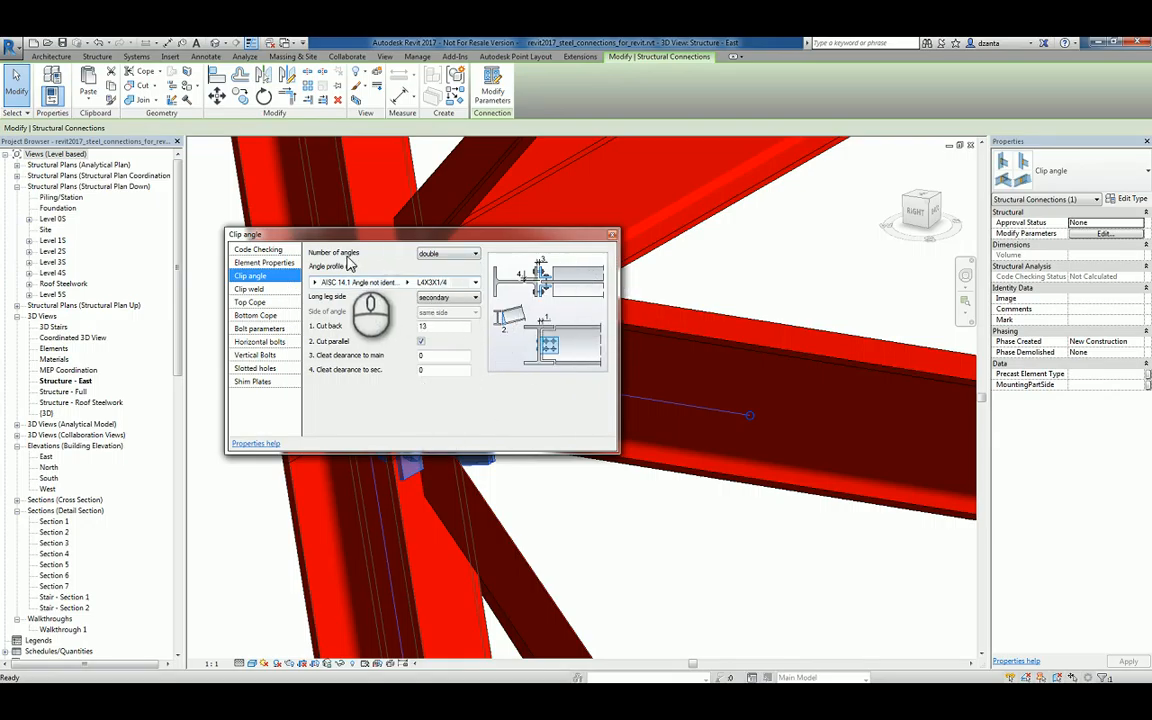
pyautogui.click(612, 234)
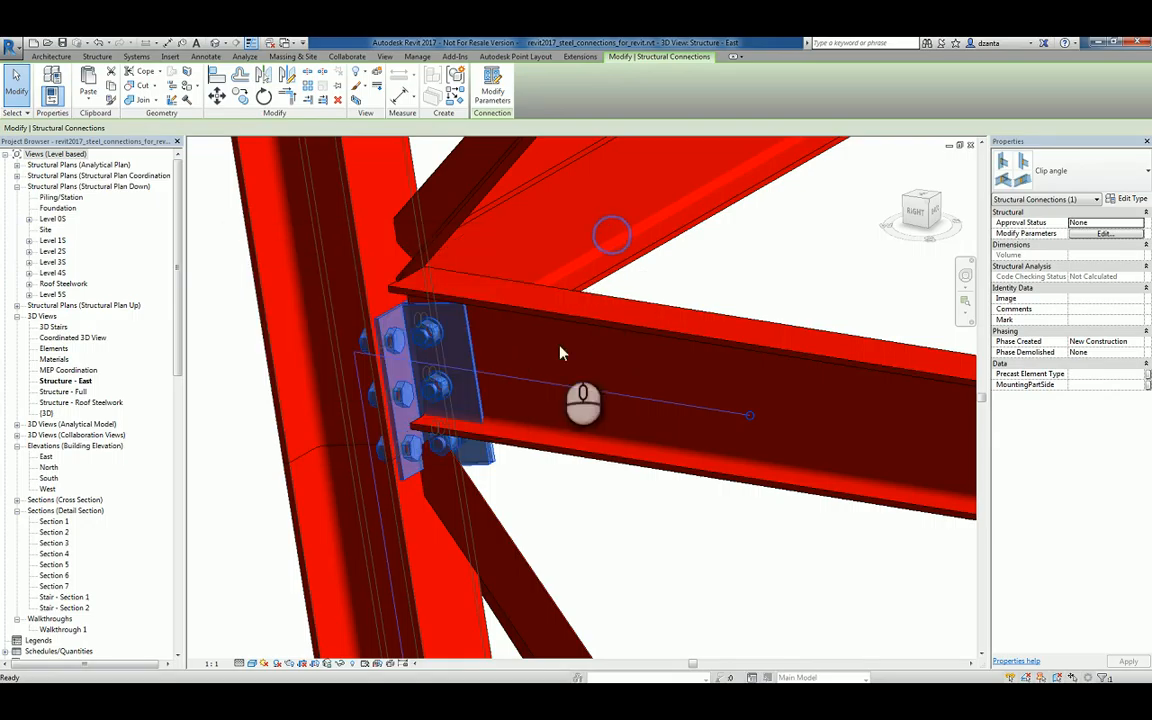
pyautogui.click(588, 514)
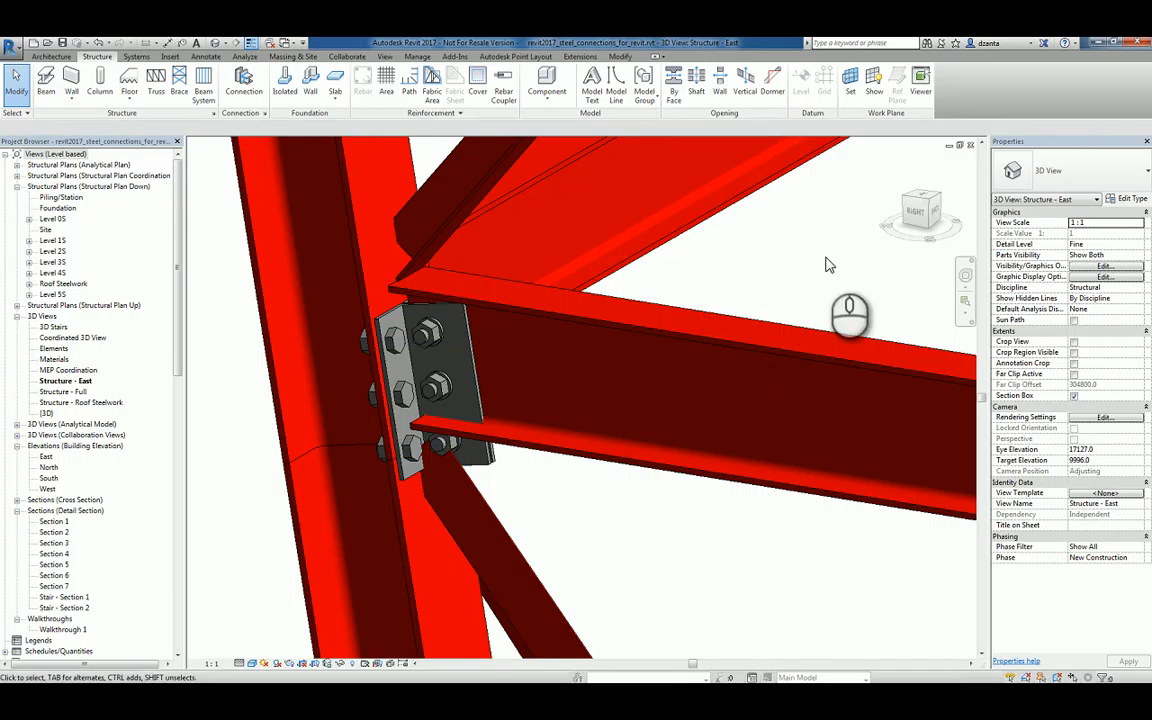
# Close the steel connections model and switch to the Coordinated 3D View of Split Columns.rvt
pyautogui.click(970, 145)
pyautogui.click(605, 372)
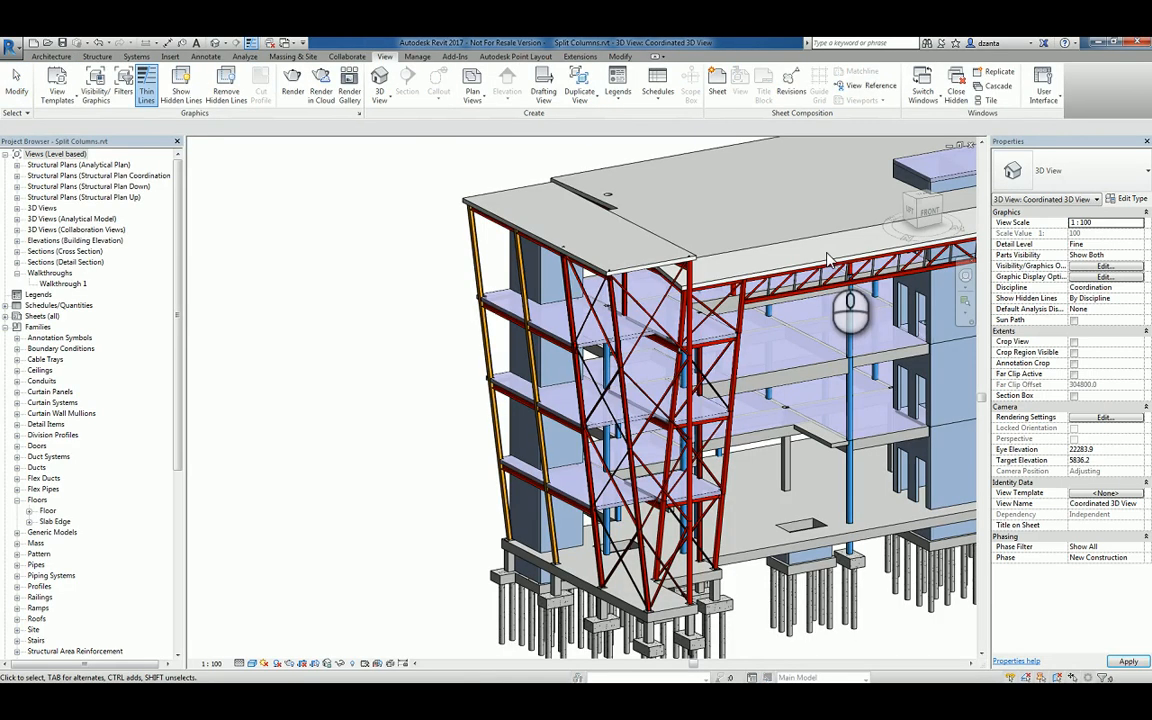
pyautogui.click(427, 321)
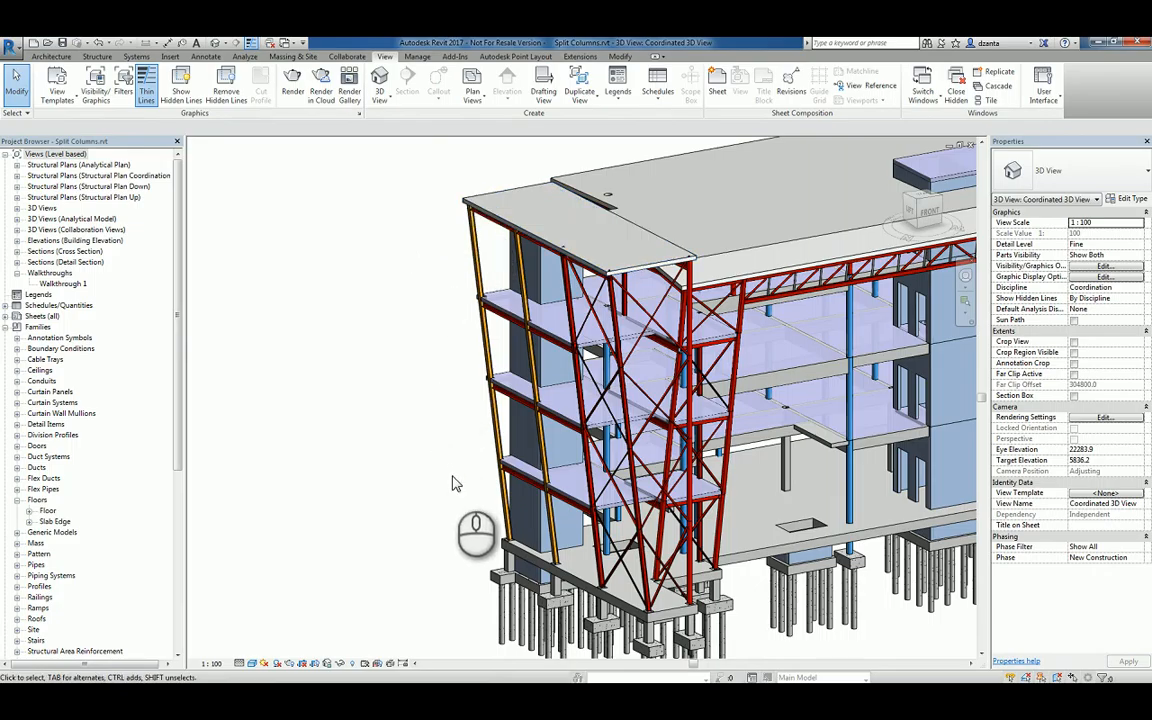
# Split the second slanted HEA200 column where it meets the top edge of the lowest raised floor slab, using Split Element
pyautogui.click(497, 508)
pyautogui.keyDown('shift'); pyautogui.moveTo(485, 522); pyautogui.dragTo(565, 528, button='middle'); pyautogui.keyUp('shift')
pyautogui.scroll(3, 558, 512)
pyautogui.scroll(5, 558, 512)
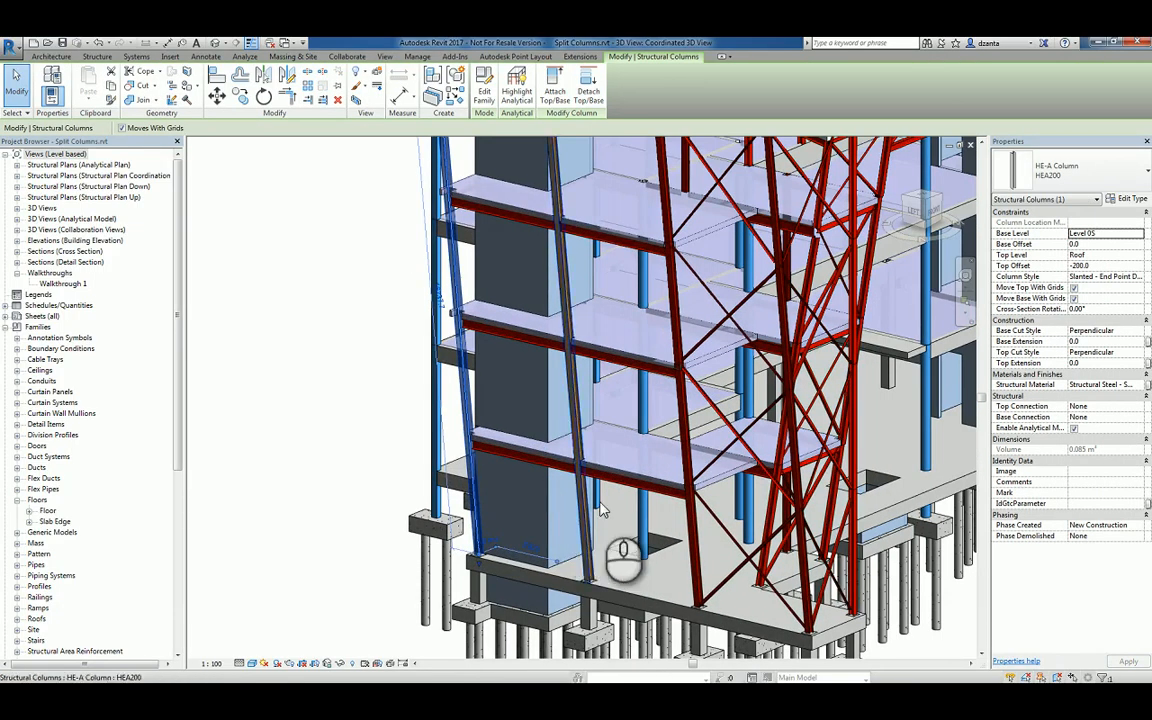
pyautogui.scroll(5, 590, 494)
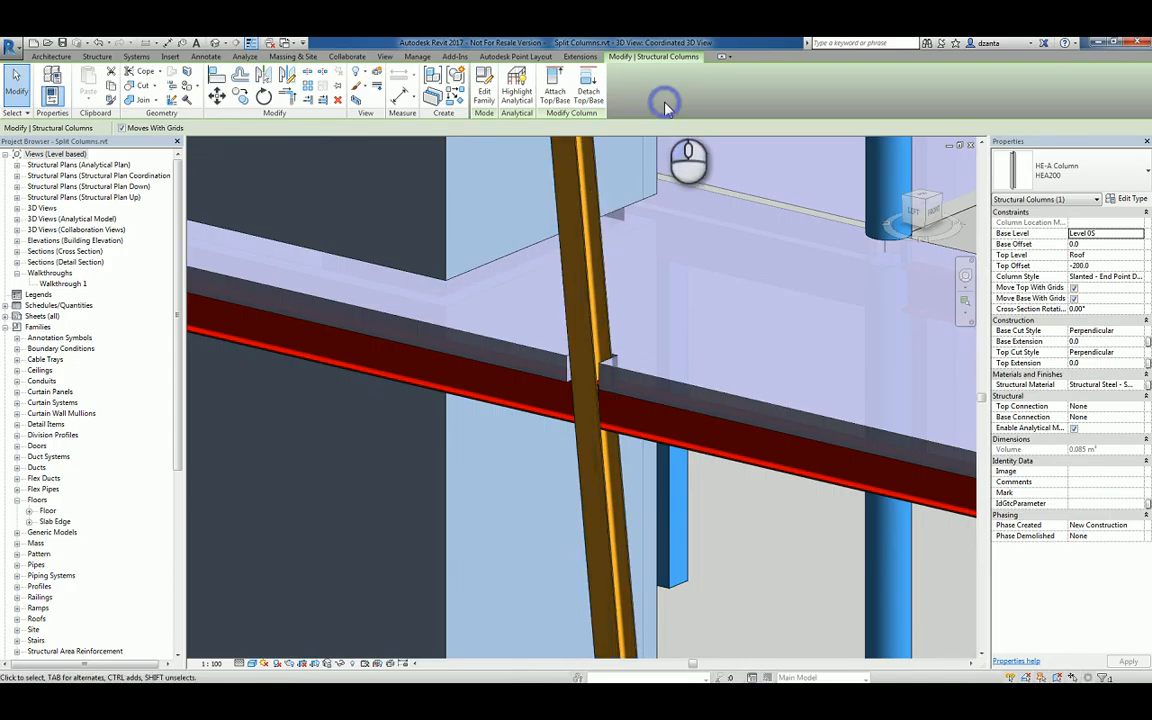
pyautogui.press('Escape')
pyautogui.click(620, 56)
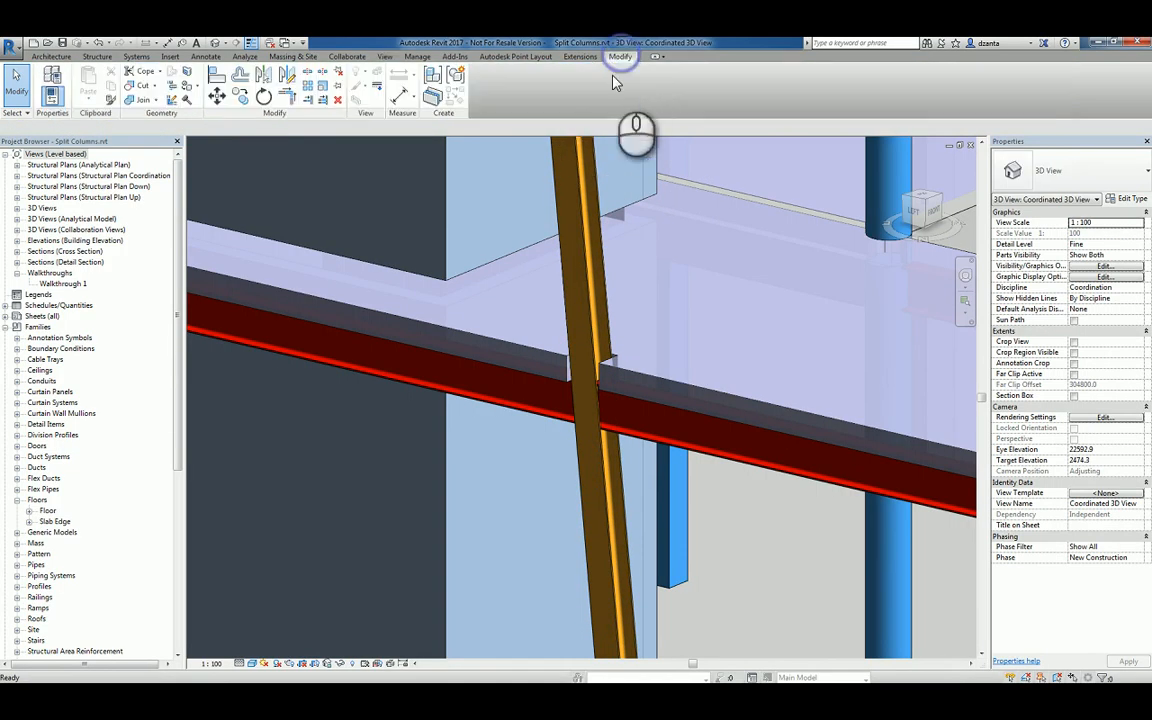
pyautogui.click(307, 73)
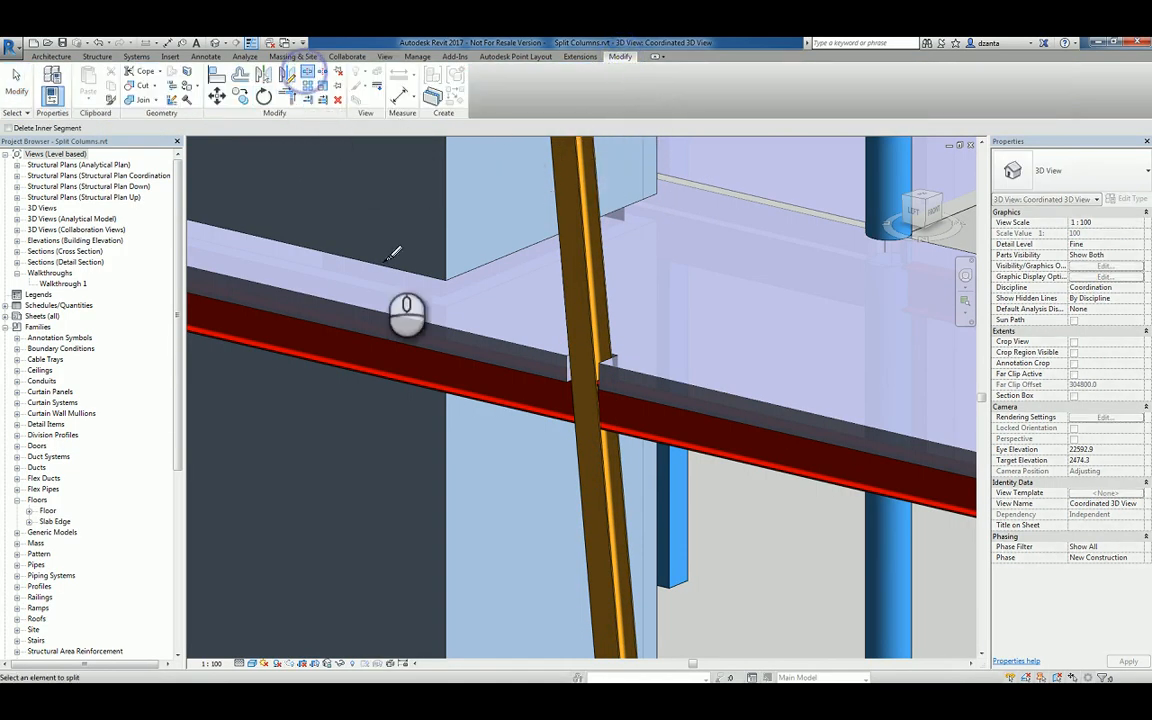
pyautogui.scroll(5, 561, 356)
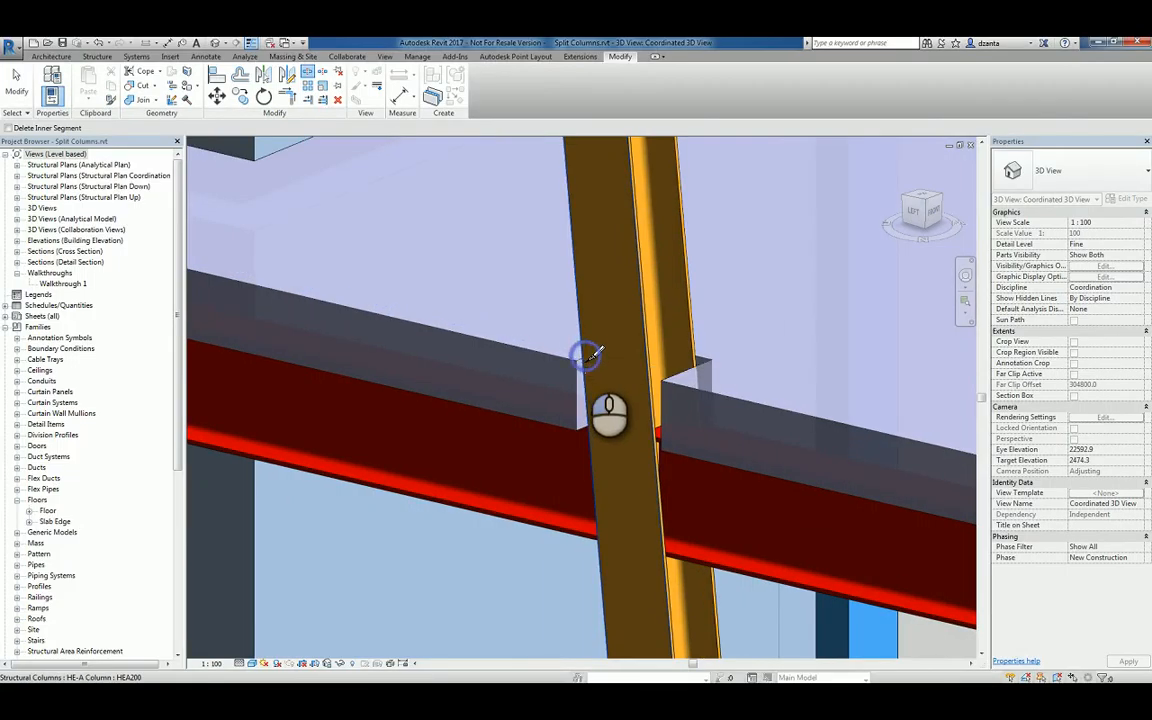
pyautogui.click(592, 356)
pyautogui.click(592, 357)
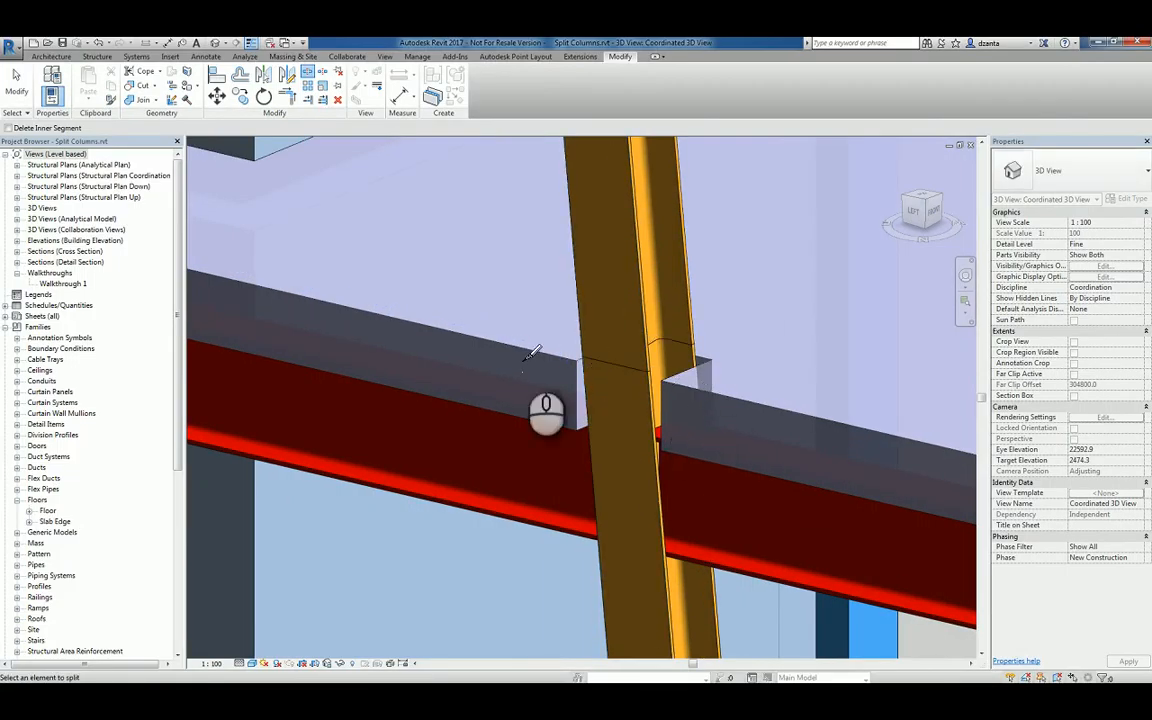
pyautogui.click(18, 88)
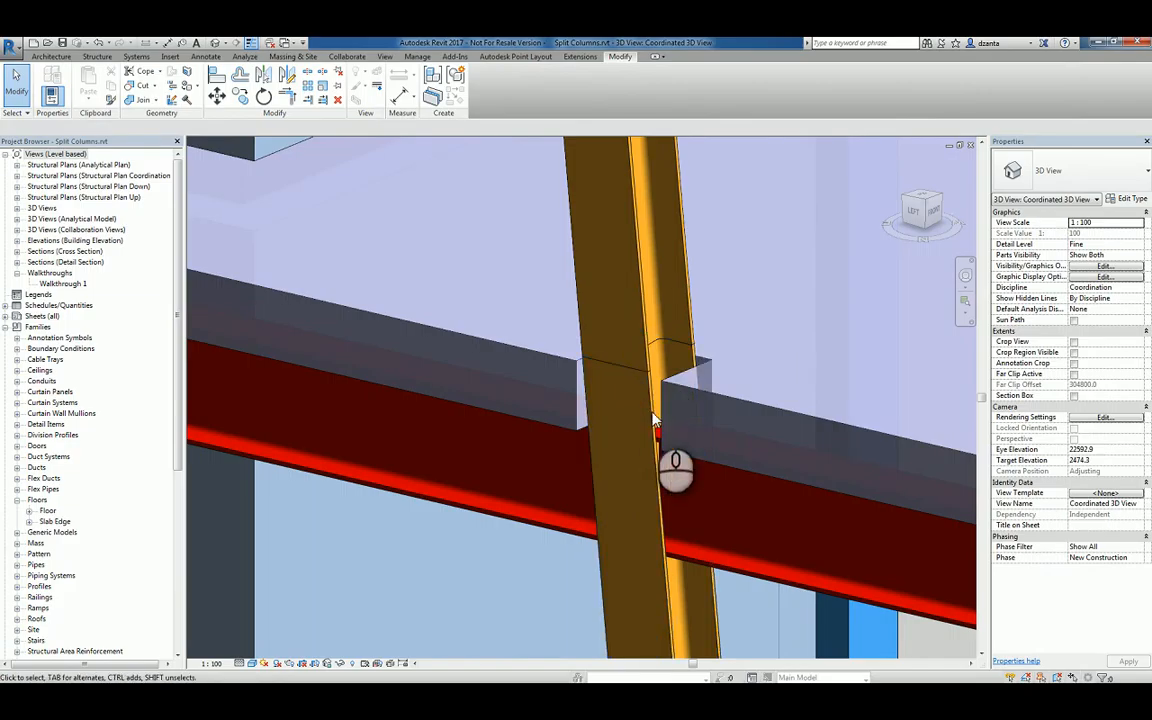
# Close the Split Columns model and switch to Section A of revit2017_improved_structural_foundations.rvt
pyautogui.scroll(-10, 728, 481)
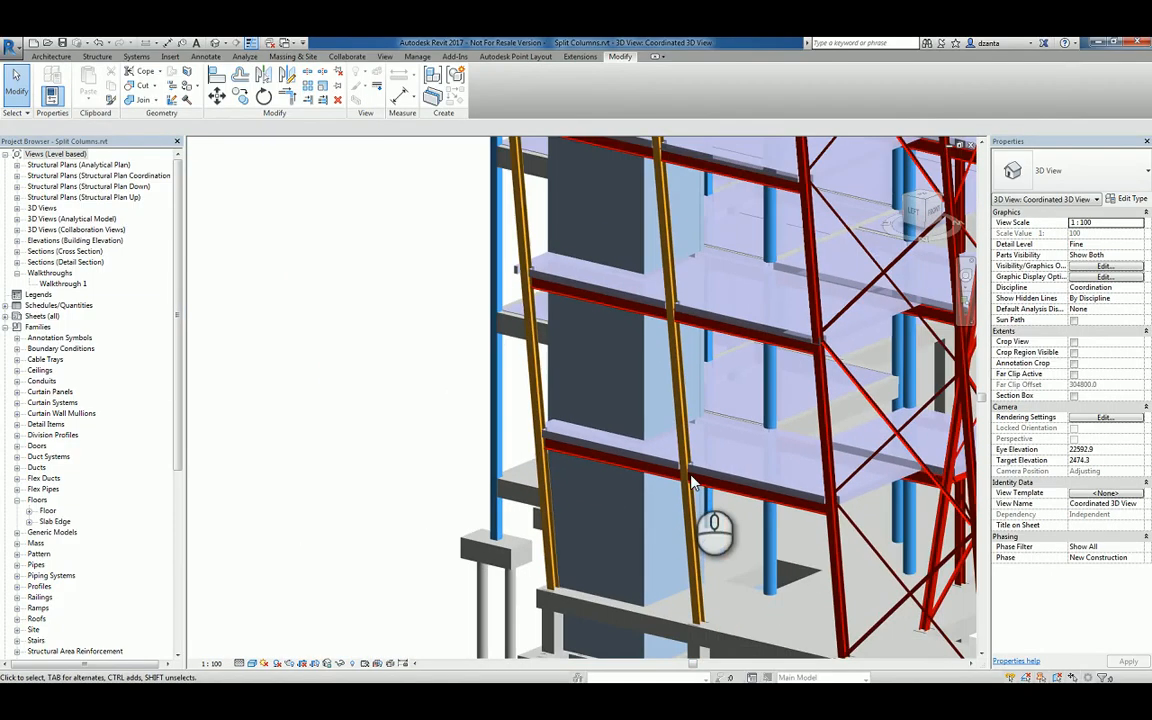
pyautogui.keyDown('shift'); pyautogui.moveTo(585, 450); pyautogui.dragTo(440, 415, button='middle'); pyautogui.keyUp('shift')
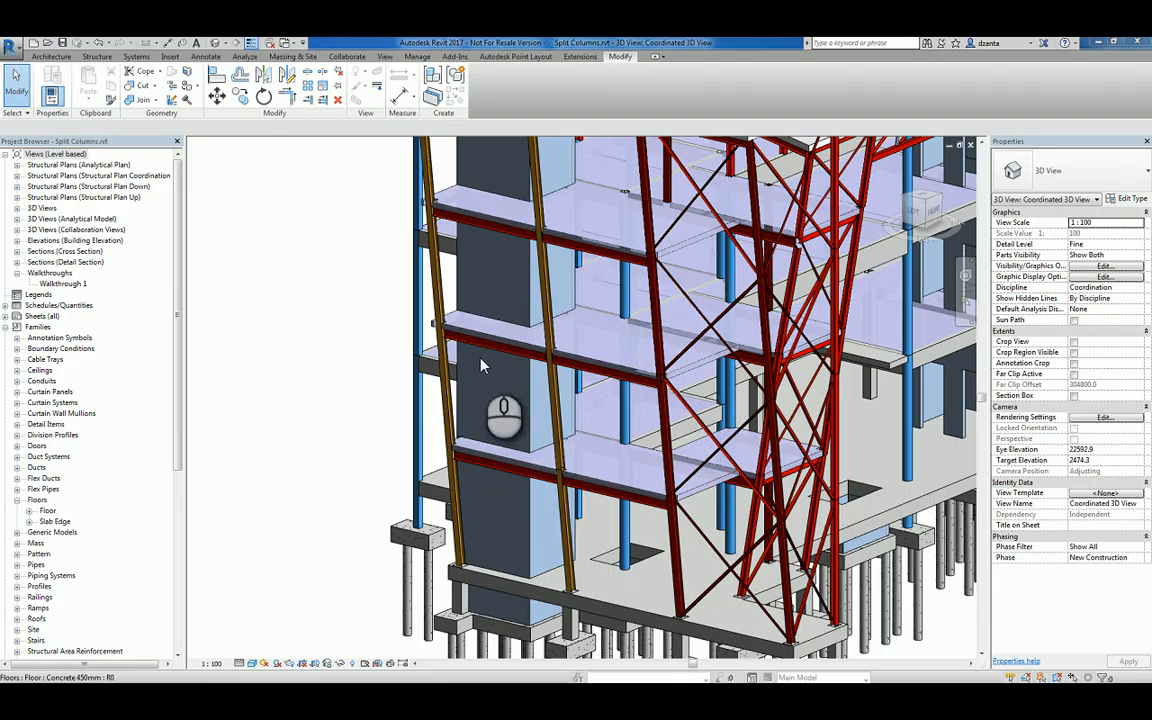
pyautogui.click(366, 327)
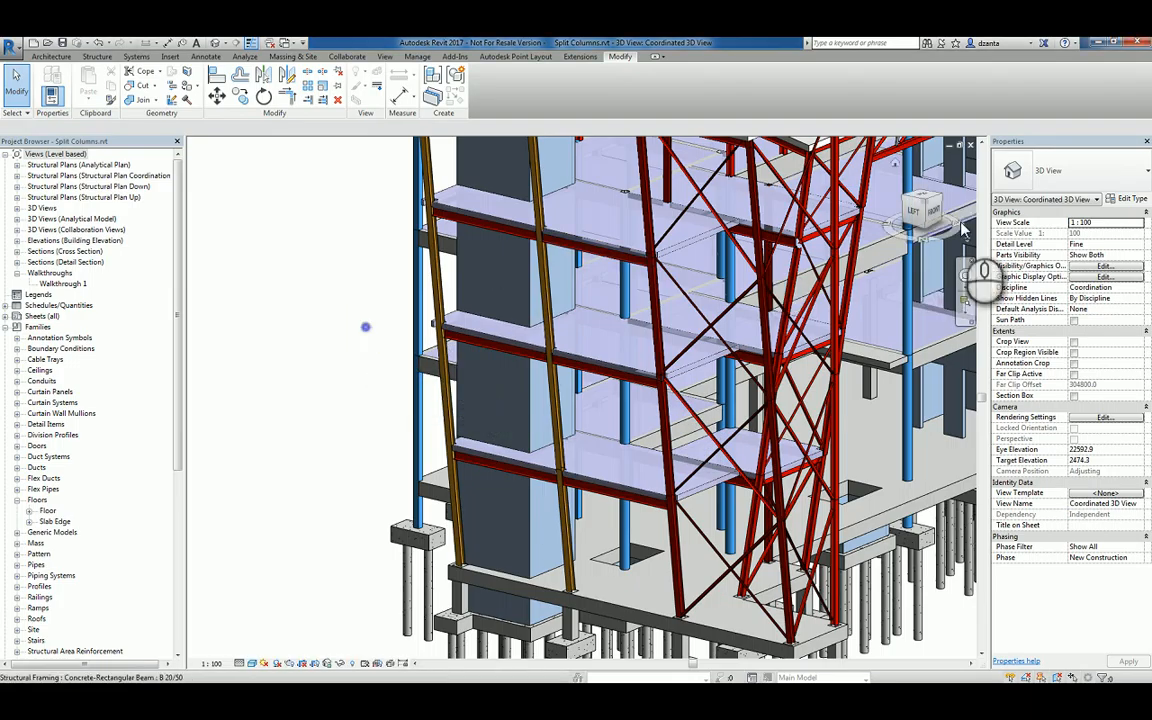
pyautogui.click(970, 145)
pyautogui.click(607, 373)
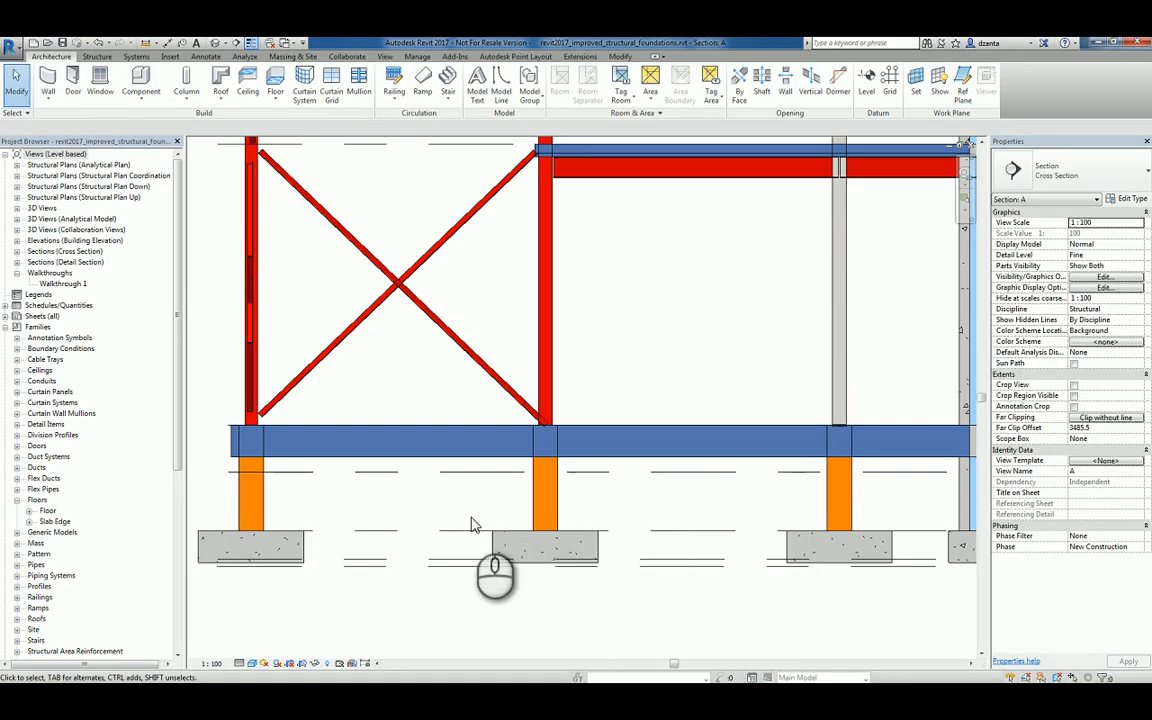
# Set the height offset of the rectangular footing under the first concrete column to -200
pyautogui.moveTo(471, 525); pyautogui.dragTo(586, 527, button='middle')
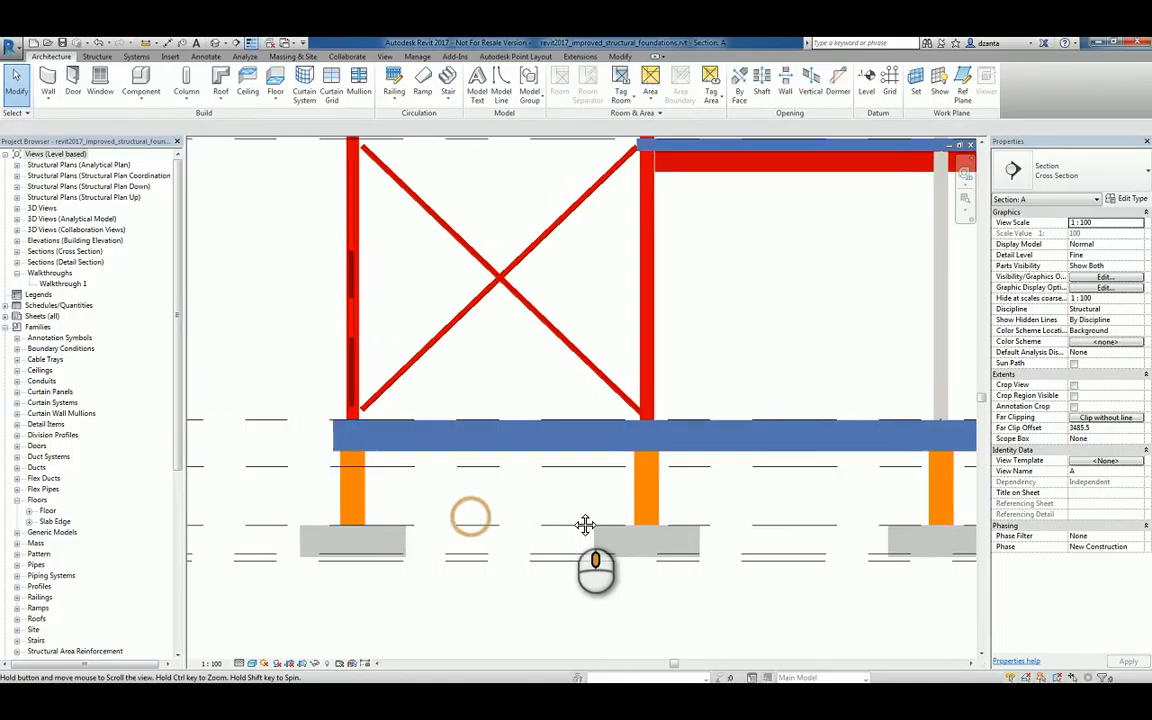
pyautogui.click(405, 550)
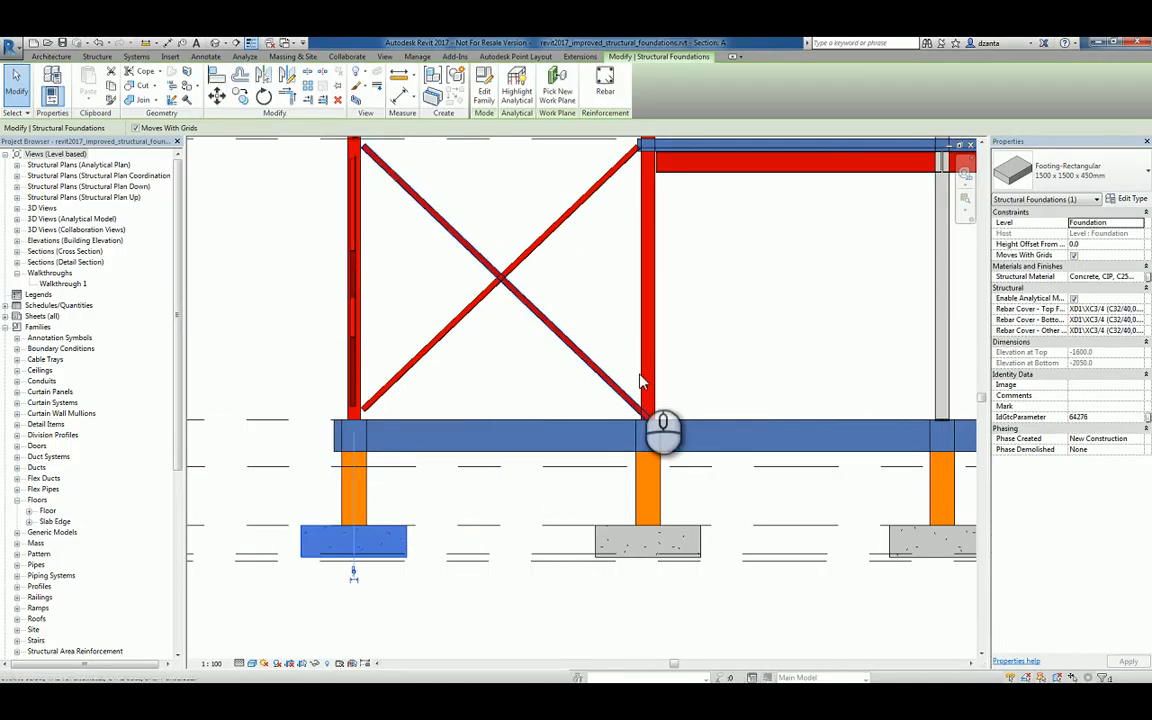
pyautogui.click(1106, 245)
pyautogui.write('-2')
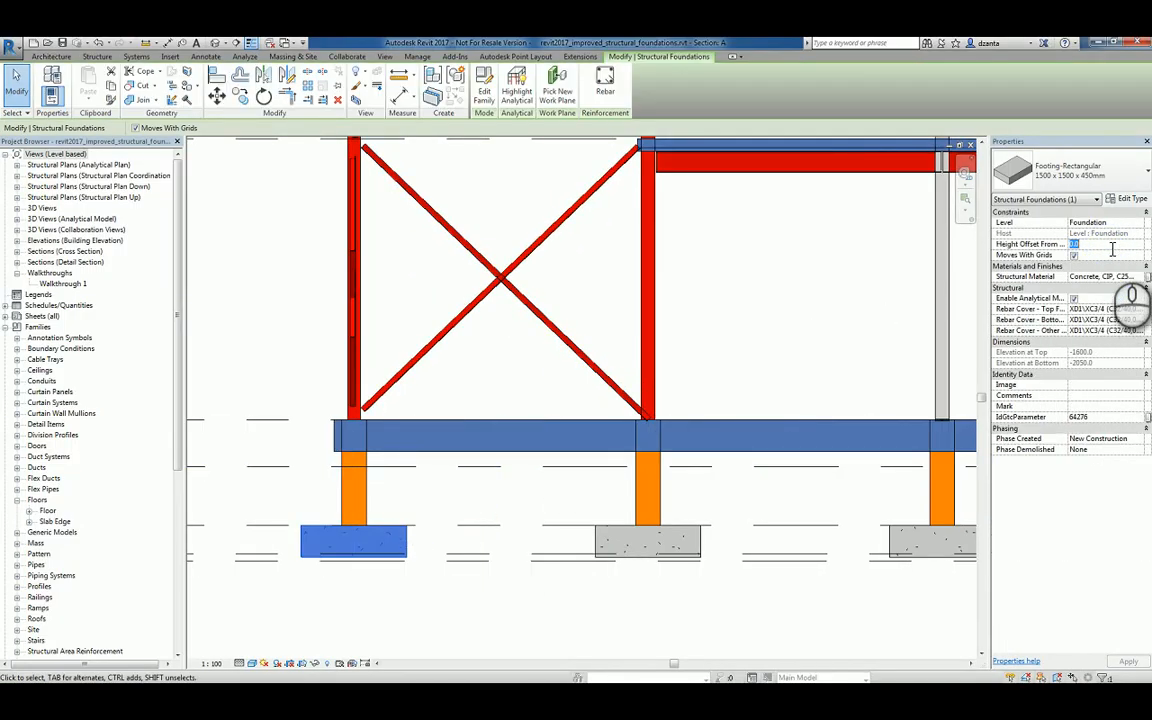
pyautogui.write('0')
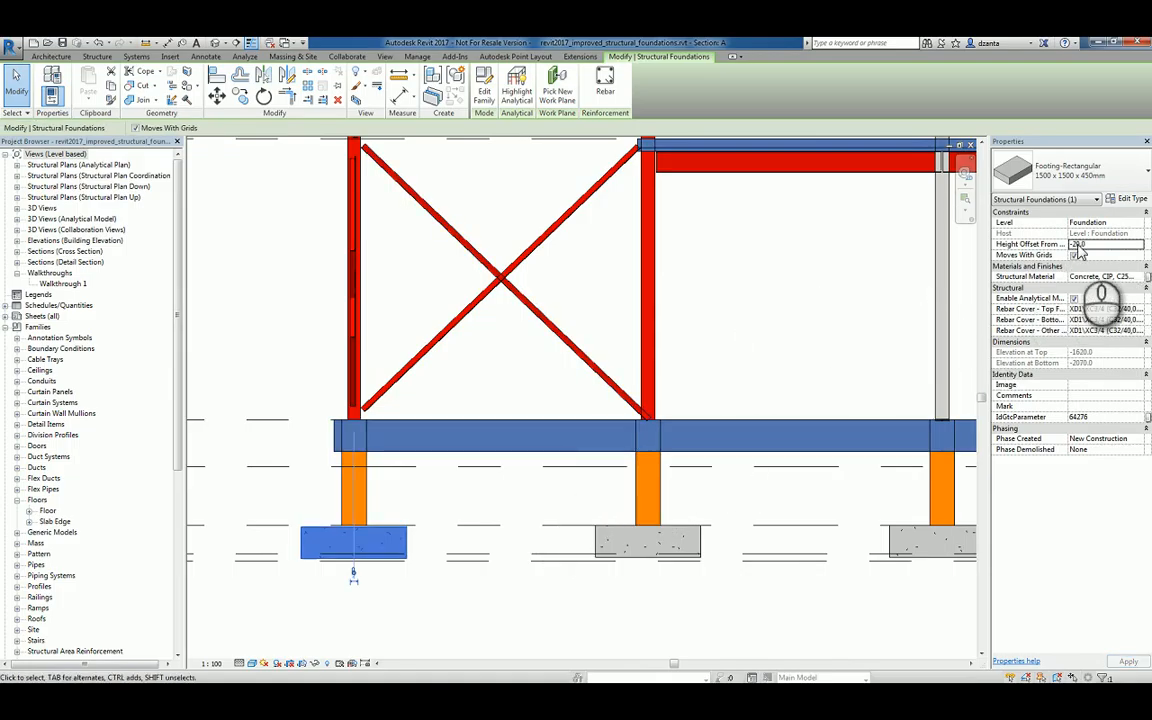
pyautogui.click(1106, 245)
pyautogui.write('-200')
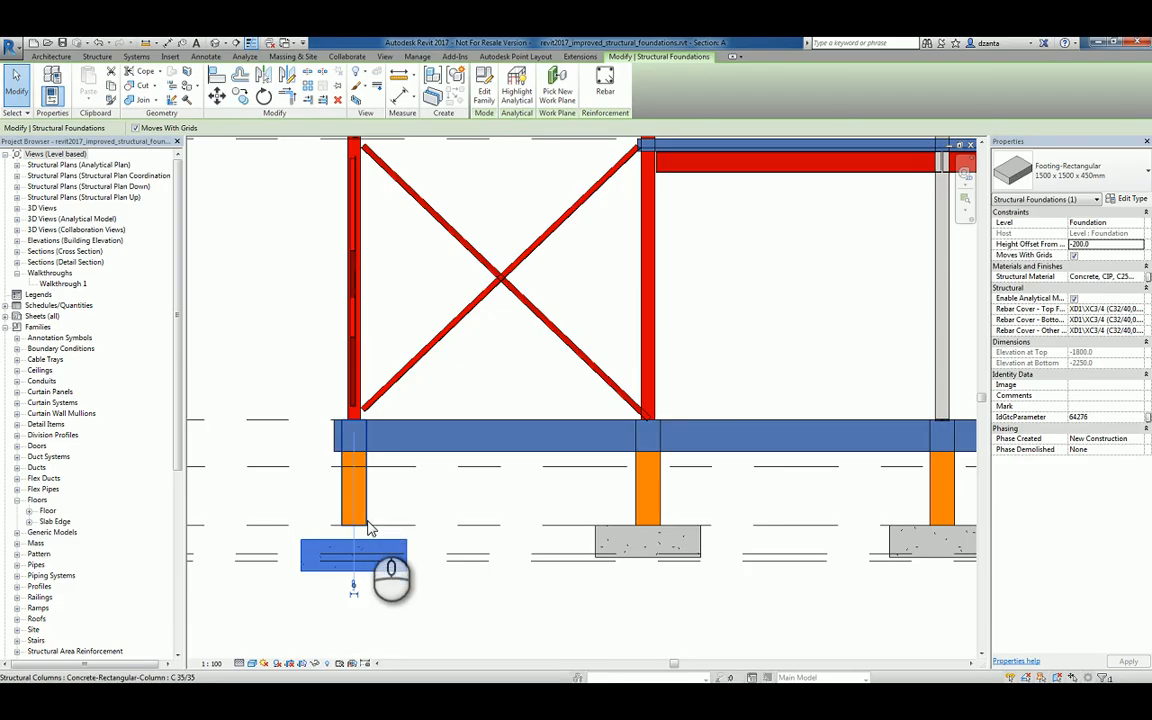
pyautogui.click(548, 597)
# Attach the base of the middle C 35/35 concrete column to the rectangular footing beneath it
pyautogui.click(637, 495)
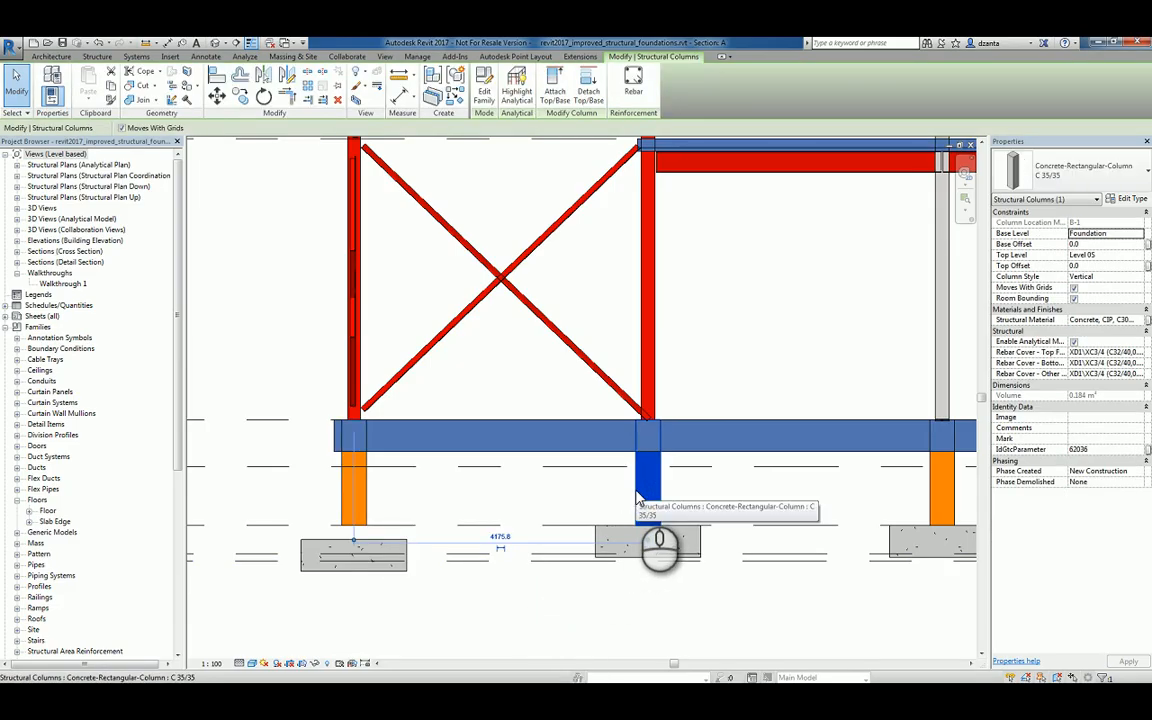
pyautogui.click(555, 90)
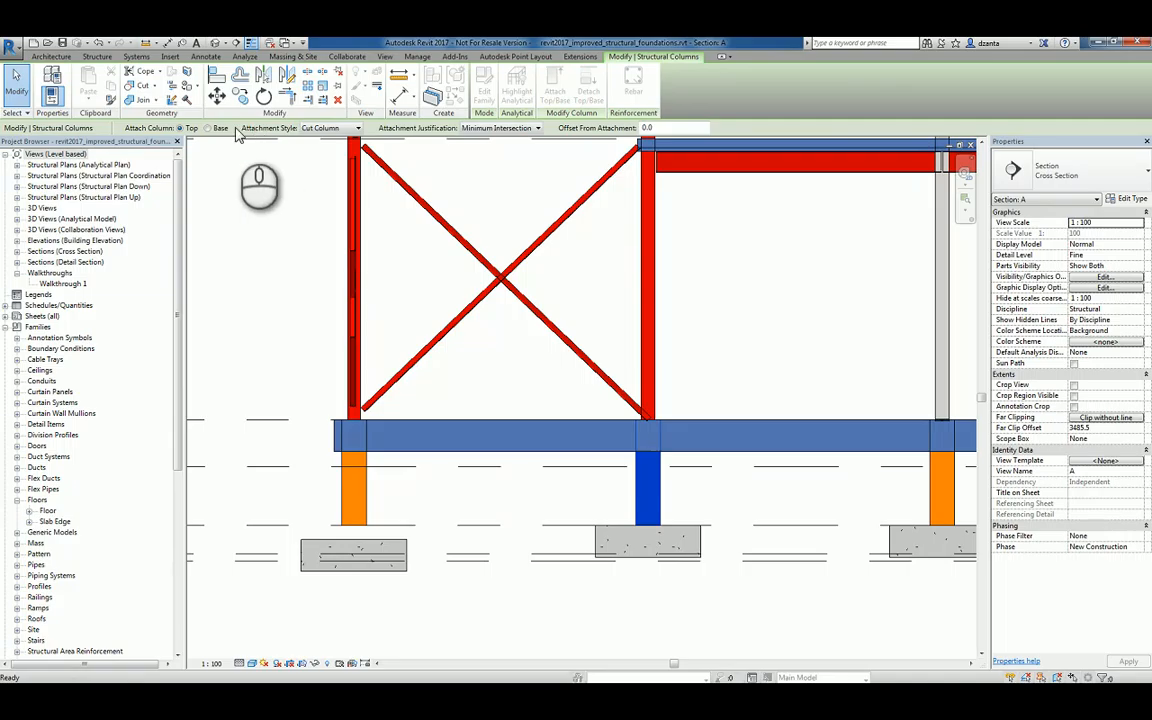
pyautogui.click(210, 128)
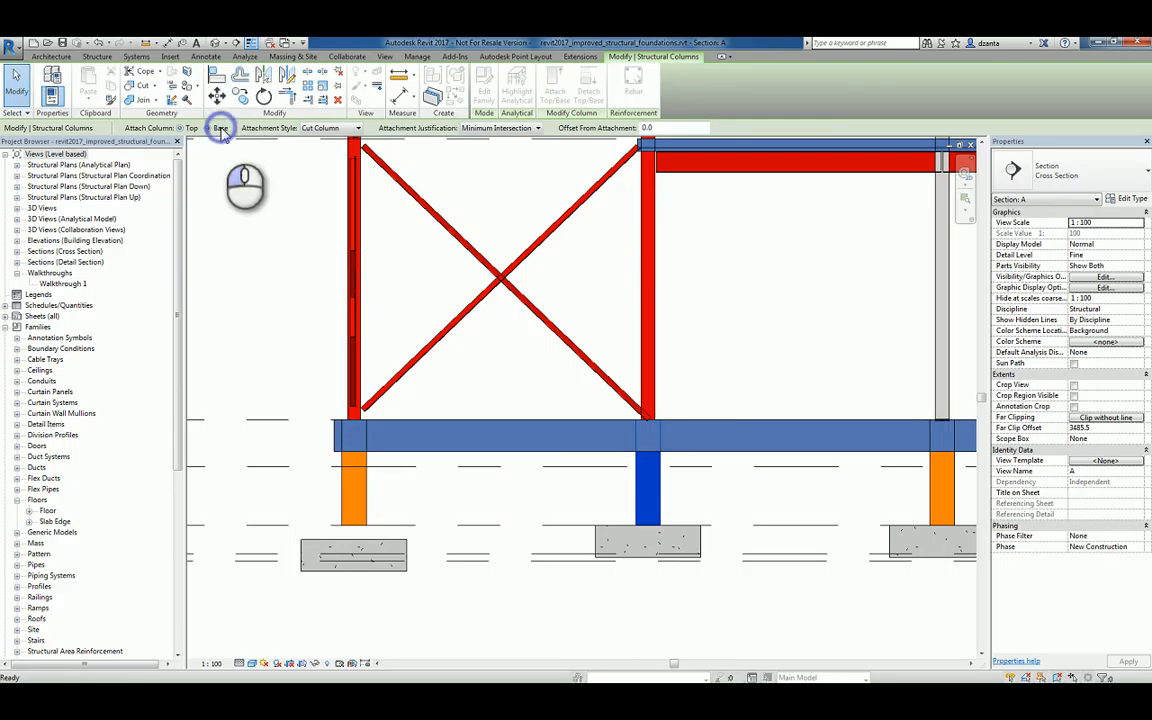
pyautogui.click(598, 552)
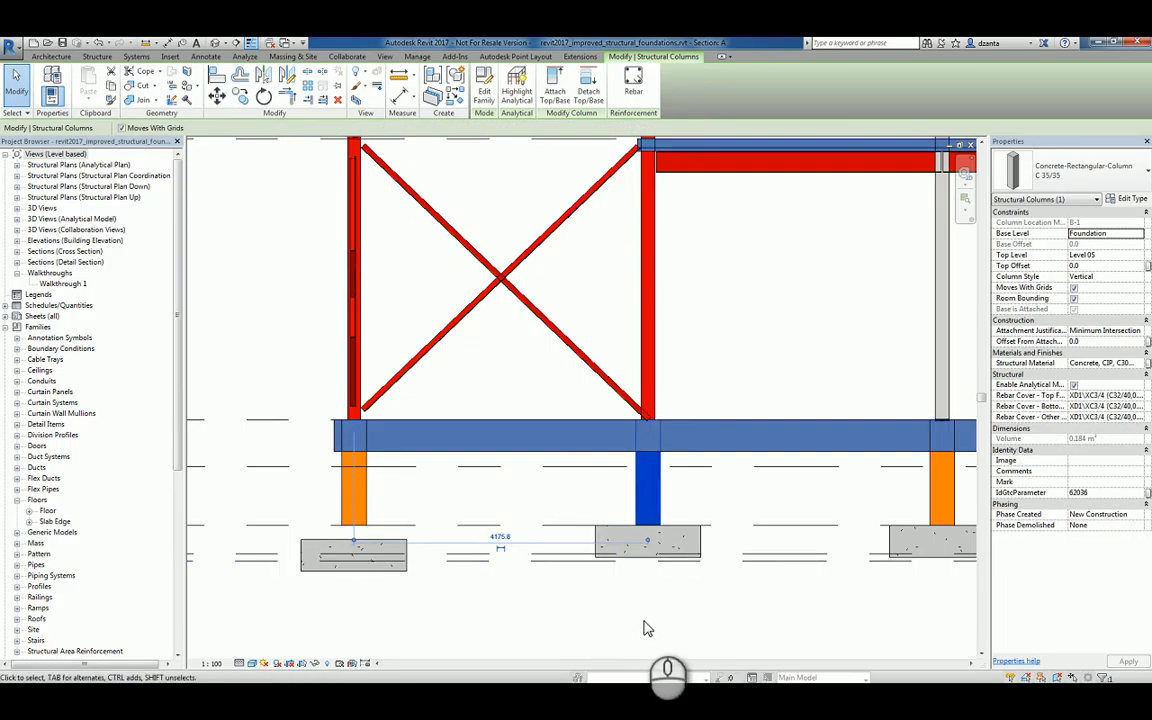
pyautogui.click(645, 622)
# Set the height offset of the rectangular footing under the middle concrete column to -250
pyautogui.click(696, 540)
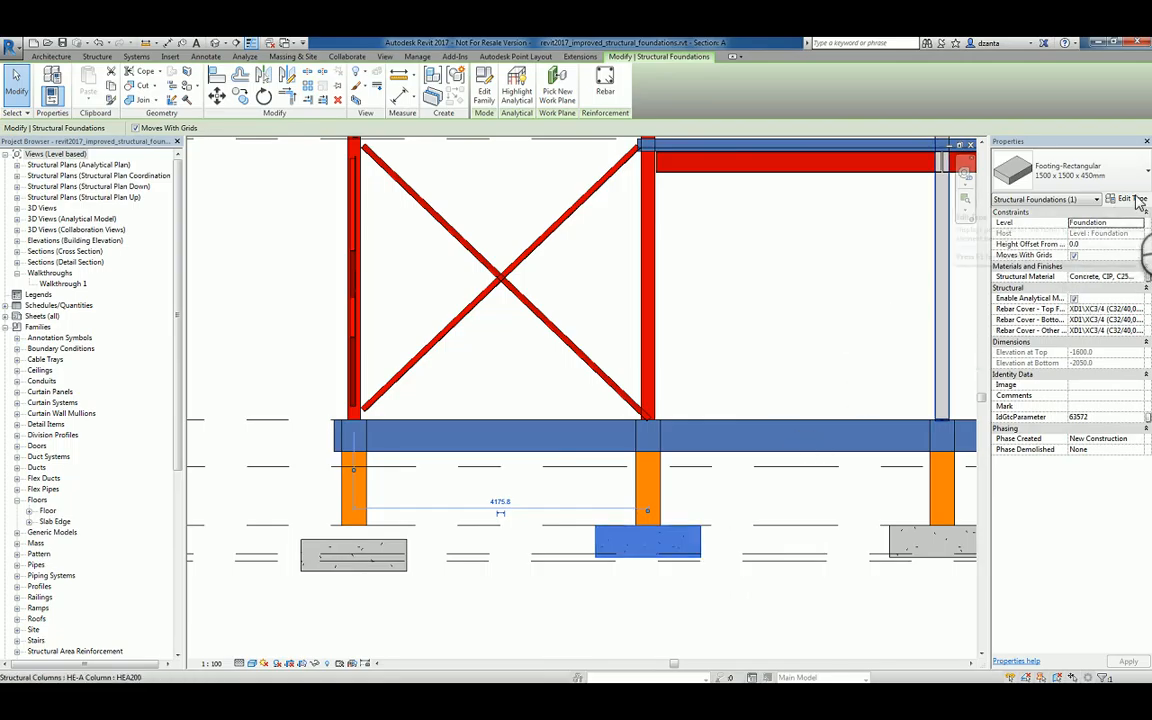
pyautogui.click(1098, 244)
pyautogui.write('-2')
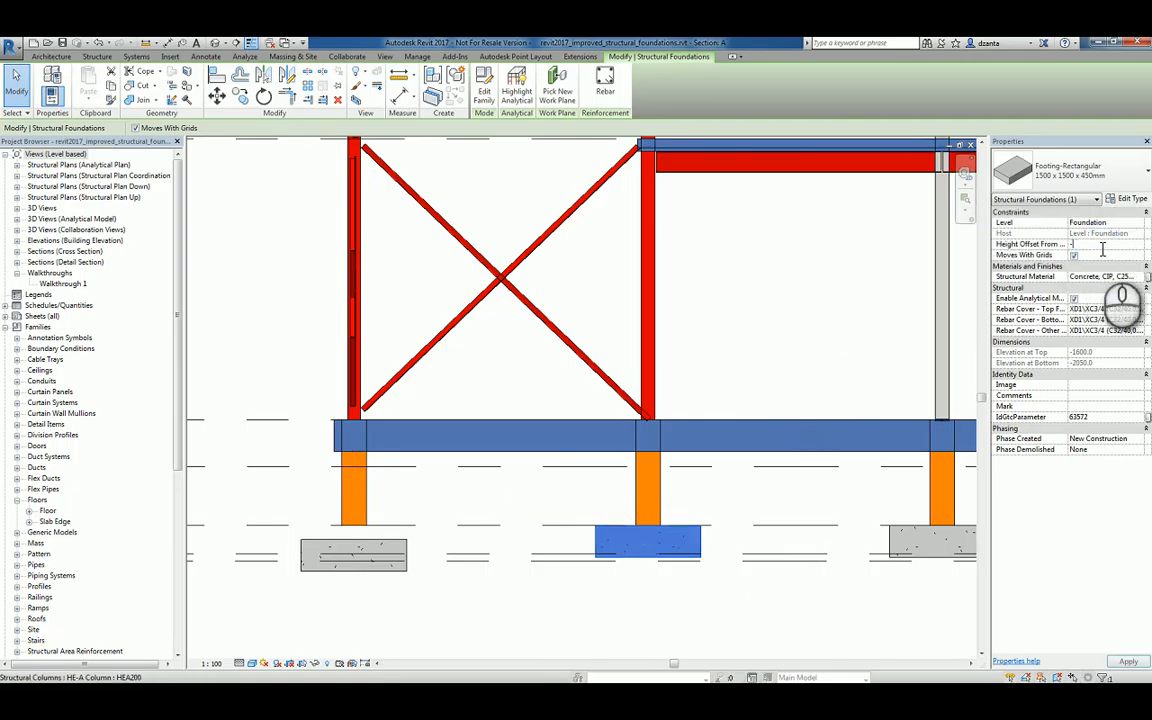
pyautogui.write('50')
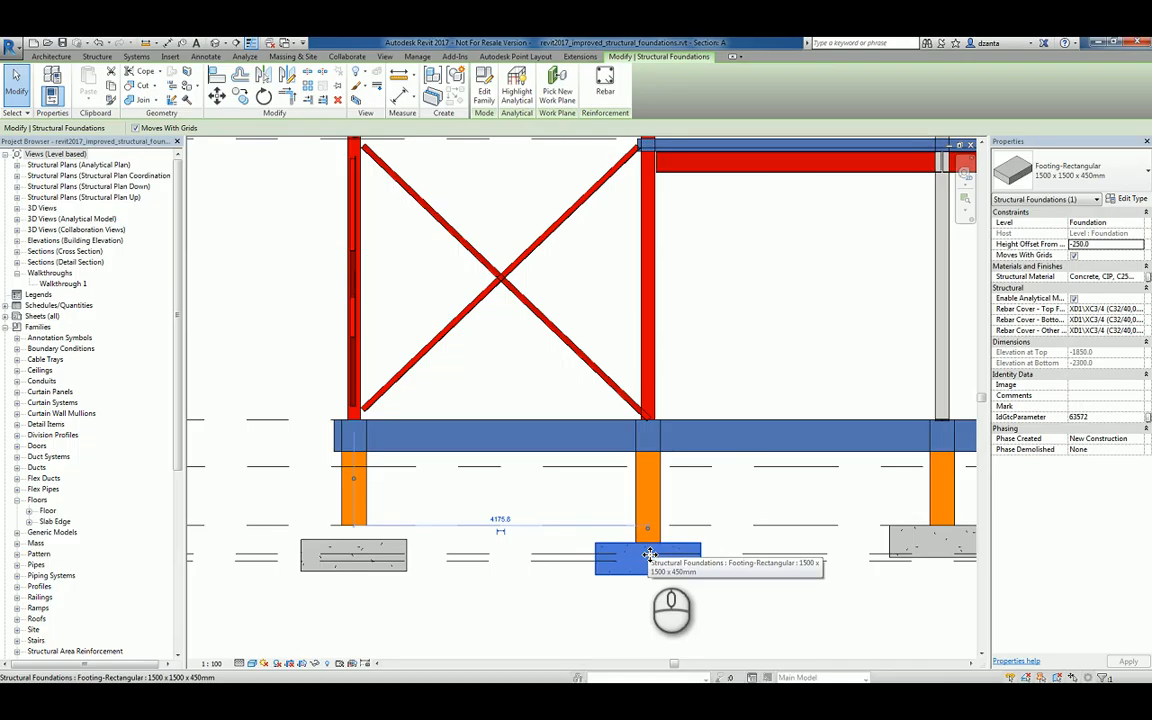
pyautogui.click(727, 605)
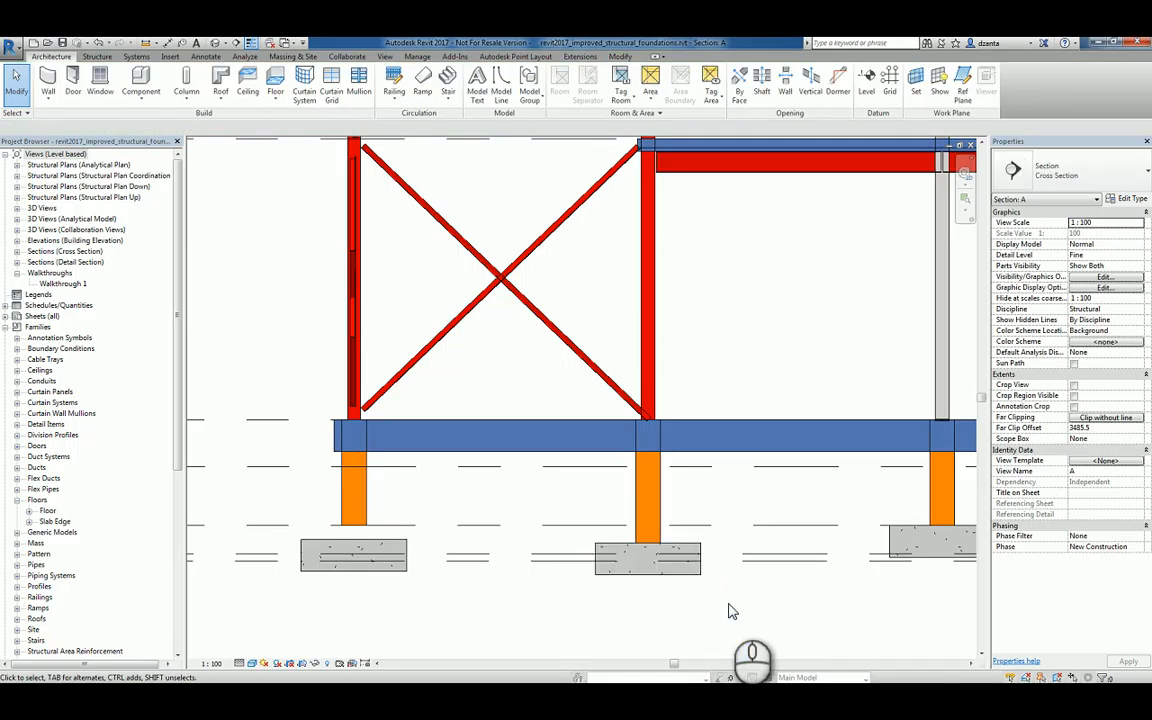